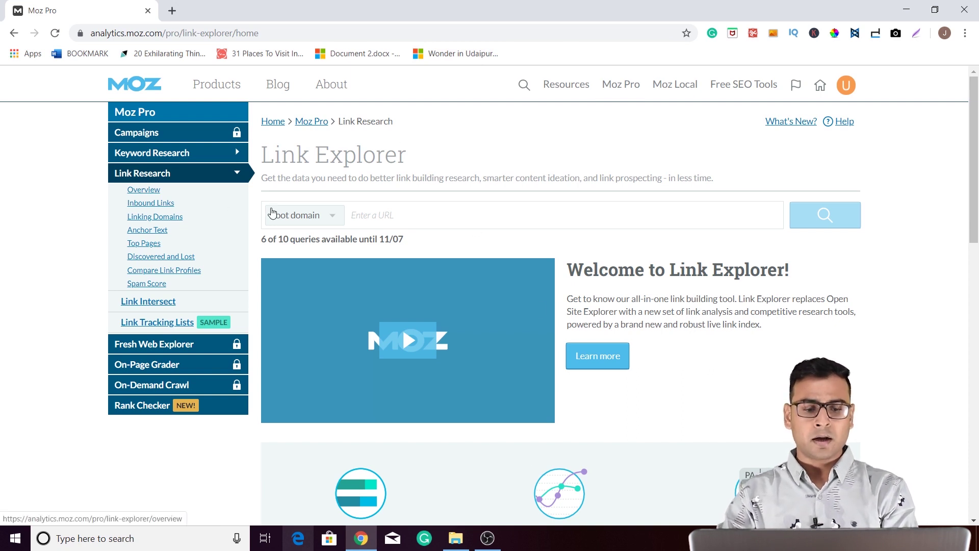
{"action": "left_click", "coordinate": [323, 216]}
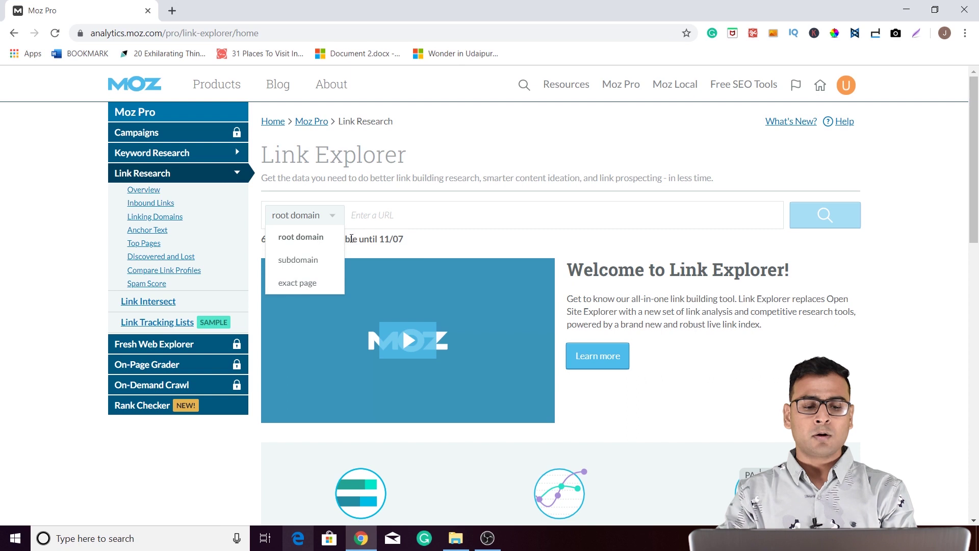
{"action": "left_click", "coordinate": [442, 243]}
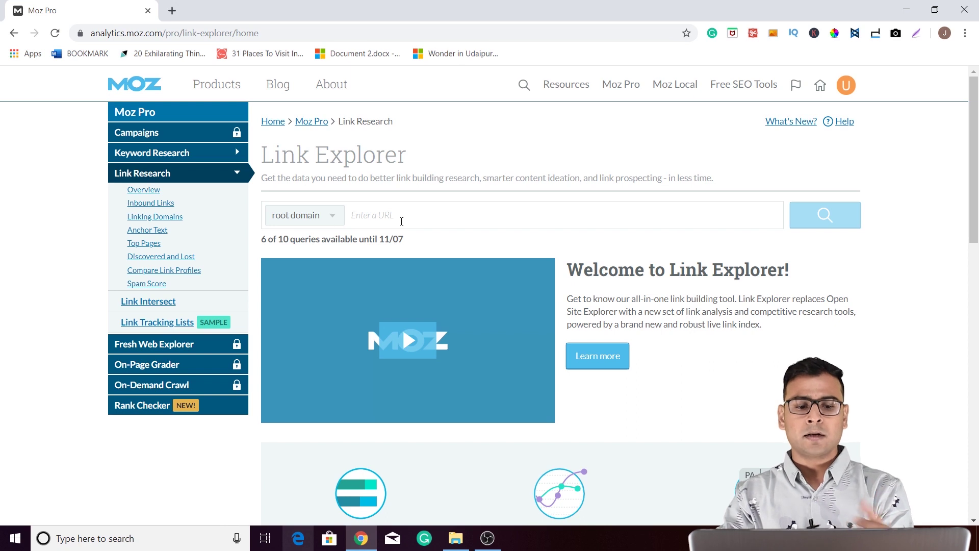
Step: Focus the Link Explorer 'Enter a URL' field, dismissing its suggestions, and scroll the page
{"action": "left_click", "coordinate": [444, 220]}
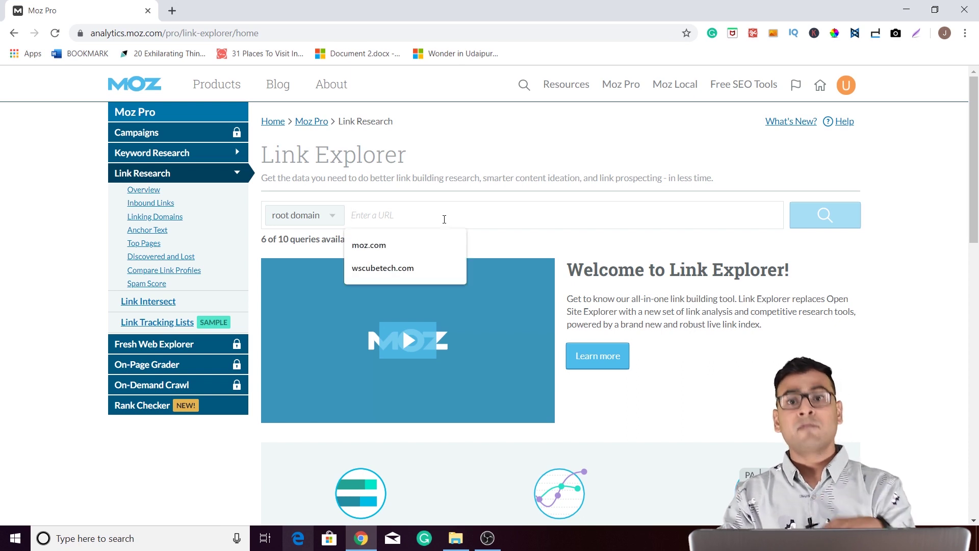
{"action": "left_click", "coordinate": [496, 239]}
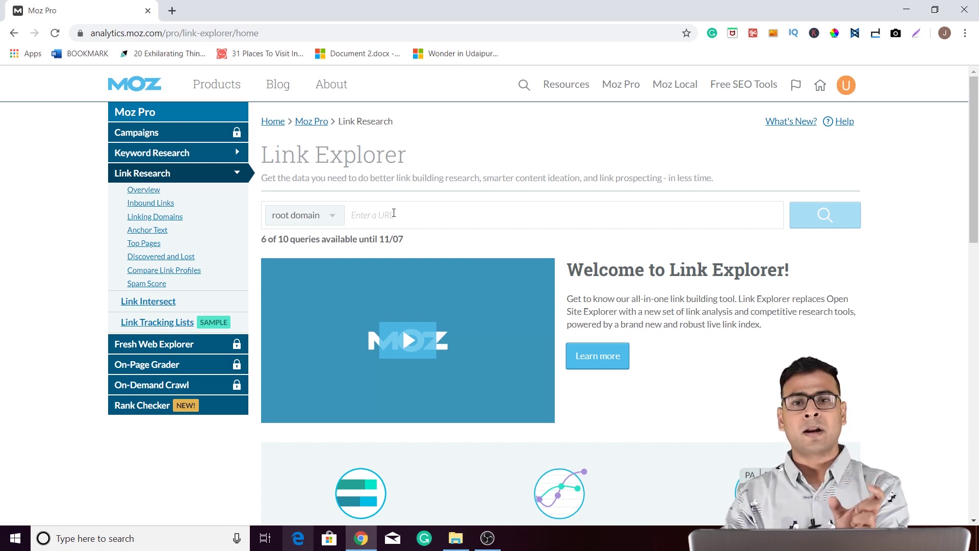
{"action": "scroll", "coordinate": [615, 206], "scroll_direction": "down", "scroll_amount": 3}
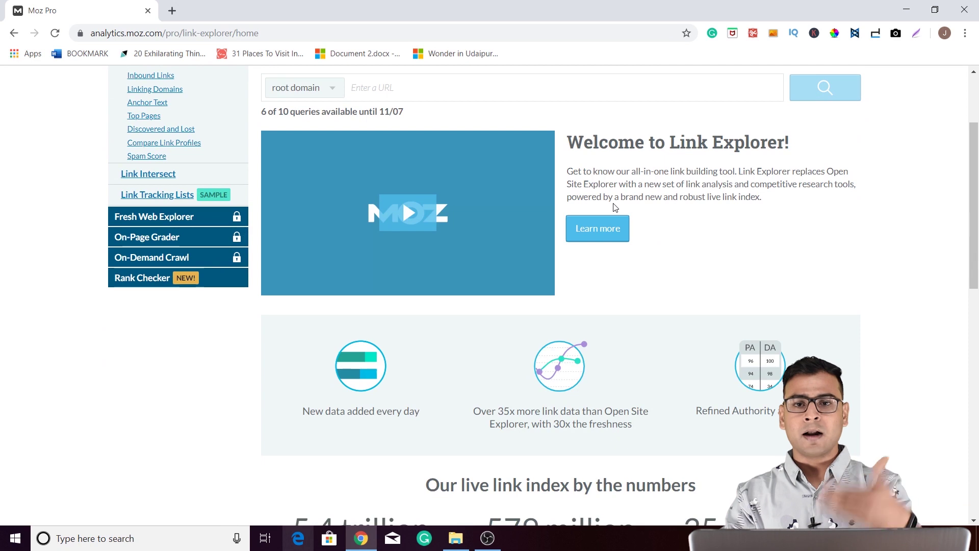
{"action": "scroll", "coordinate": [573, 213], "scroll_direction": "up", "scroll_amount": 3}
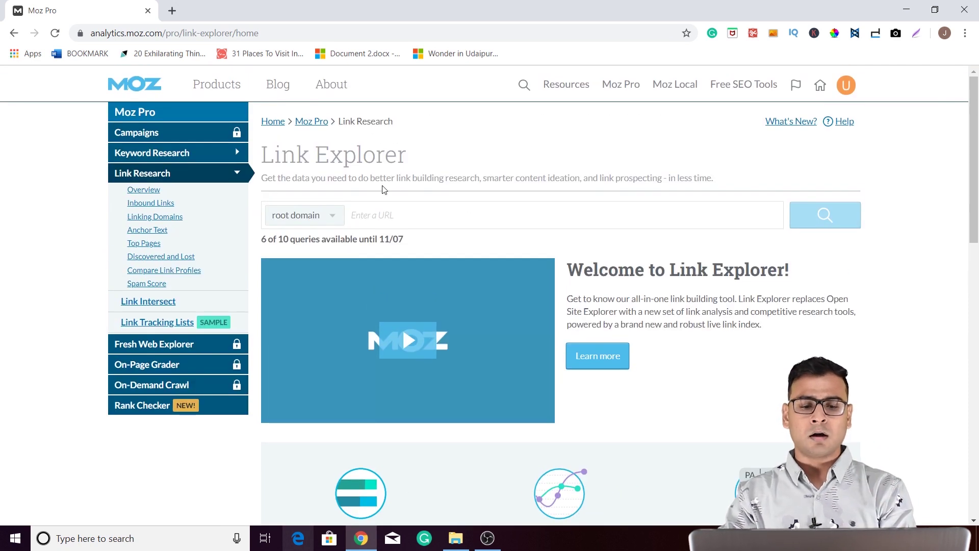
{"action": "scroll", "coordinate": [563, 230], "scroll_direction": "down", "scroll_amount": 4}
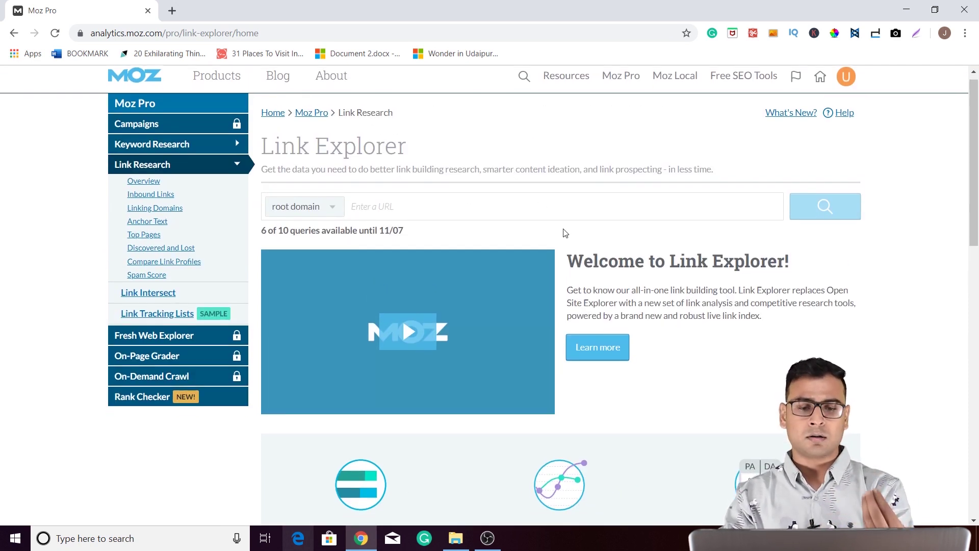
{"action": "scroll", "coordinate": [549, 217], "scroll_direction": "down", "scroll_amount": 8}
{"action": "scroll", "coordinate": [473, 334], "scroll_direction": "up", "scroll_amount": 12}
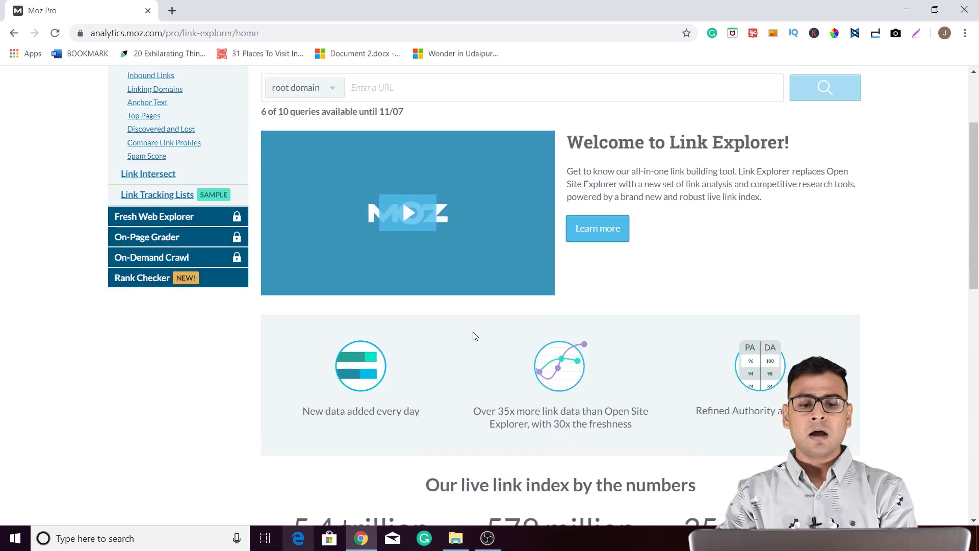
Step: Fill the search box with moz.com from the autocomplete suggestions, caret at the end
{"action": "left_click", "coordinate": [403, 215]}
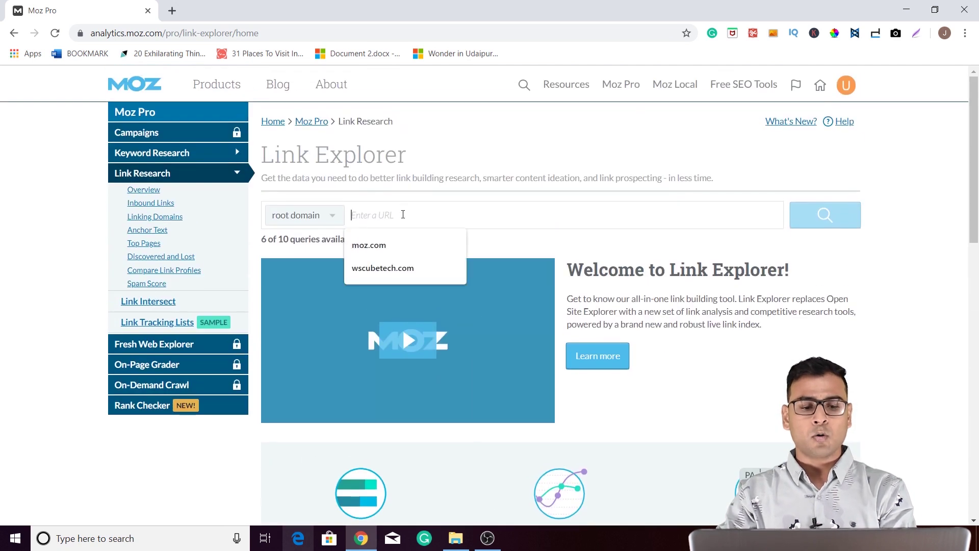
{"action": "left_click", "coordinate": [564, 244]}
{"action": "left_click", "coordinate": [437, 209]}
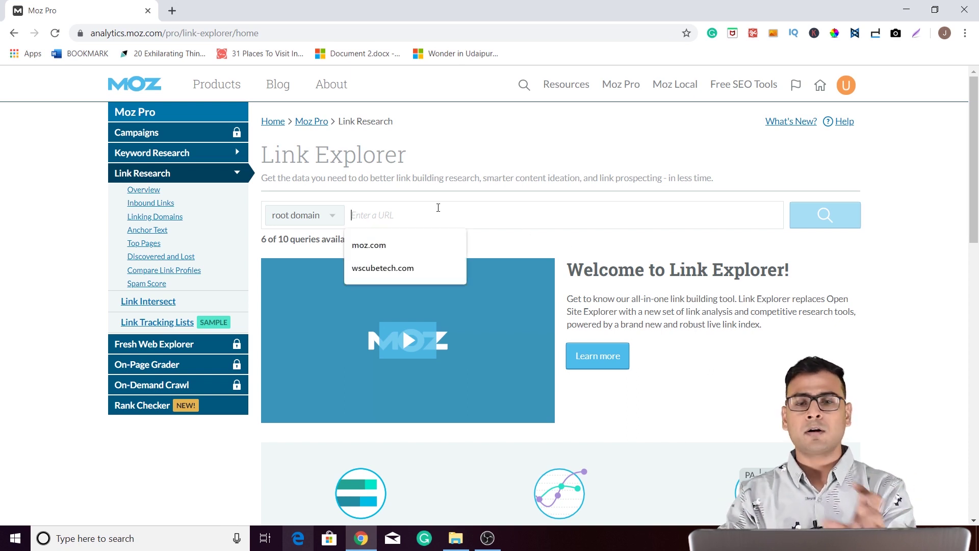
{"action": "left_click", "coordinate": [520, 240]}
{"action": "left_click", "coordinate": [371, 213]}
{"action": "left_click", "coordinate": [396, 244]}
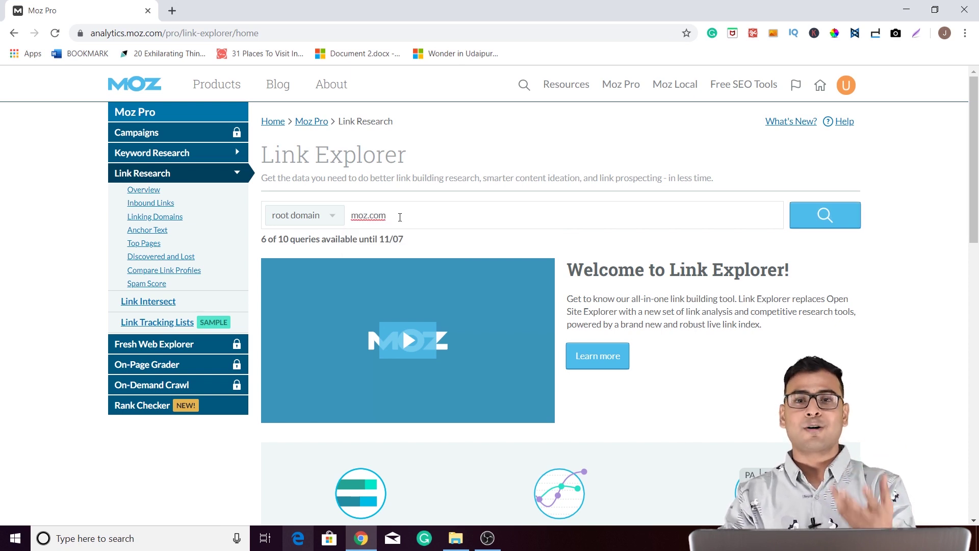
{"action": "scroll", "coordinate": [605, 222], "scroll_direction": "down", "scroll_amount": 3}
{"action": "scroll", "coordinate": [605, 222], "scroll_direction": "down", "scroll_amount": 3}
{"action": "scroll", "coordinate": [341, 321], "scroll_direction": "up", "scroll_amount": 5}
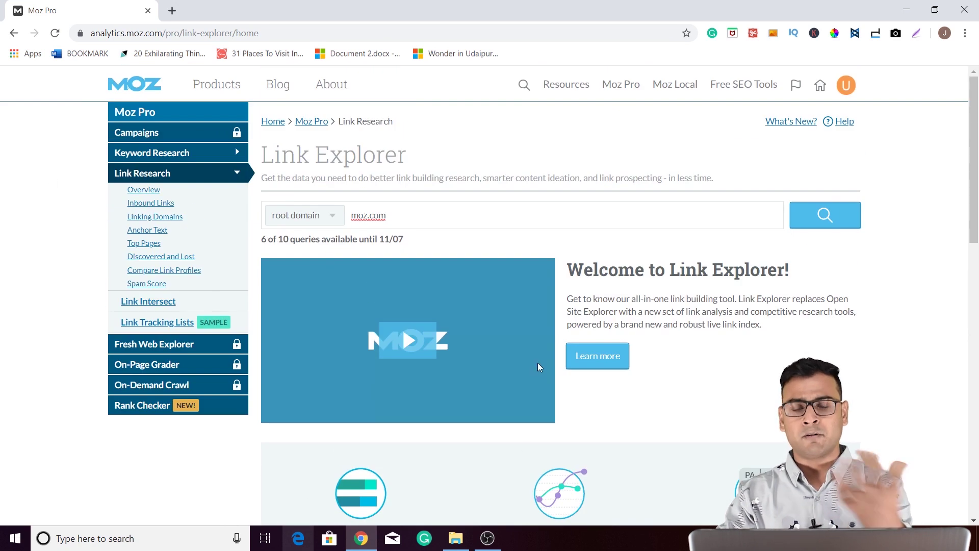
{"action": "scroll", "coordinate": [272, 329], "scroll_direction": "down", "scroll_amount": 5}
{"action": "scroll", "coordinate": [272, 328], "scroll_direction": "up", "scroll_amount": 5}
{"action": "left_click", "coordinate": [412, 221]}
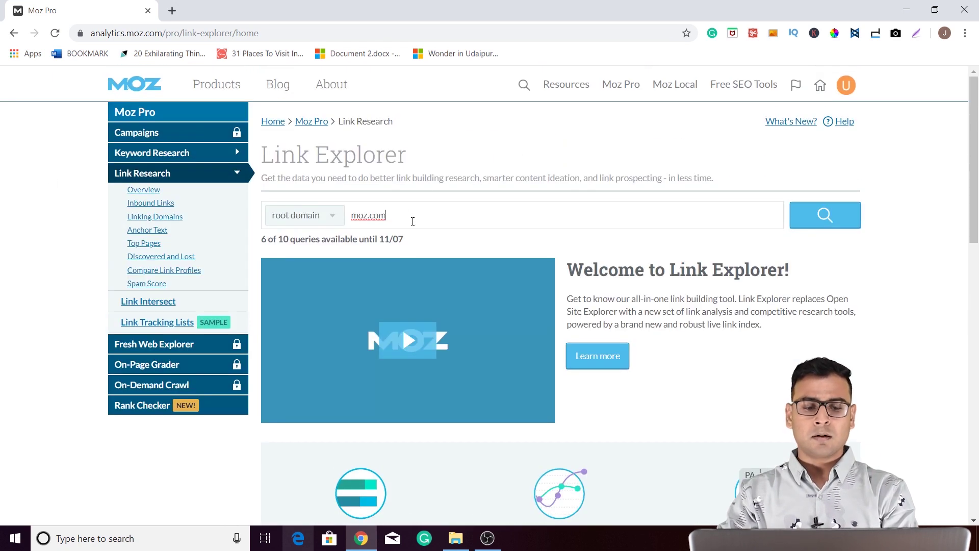
Step: Run the link analysis for moz.com and scroll through its Overview
{"action": "left_click", "coordinate": [848, 219]}
{"action": "scroll", "coordinate": [463, 148], "scroll_direction": "down", "scroll_amount": 2}
{"action": "mouse_move", "coordinate": [315, 153]}
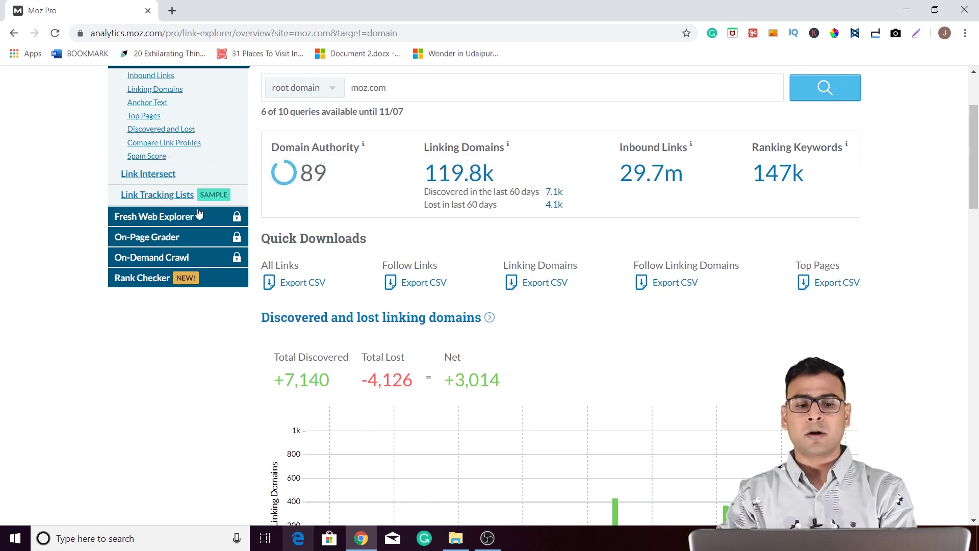
{"action": "scroll", "coordinate": [241, 192], "scroll_direction": "down", "scroll_amount": 5}
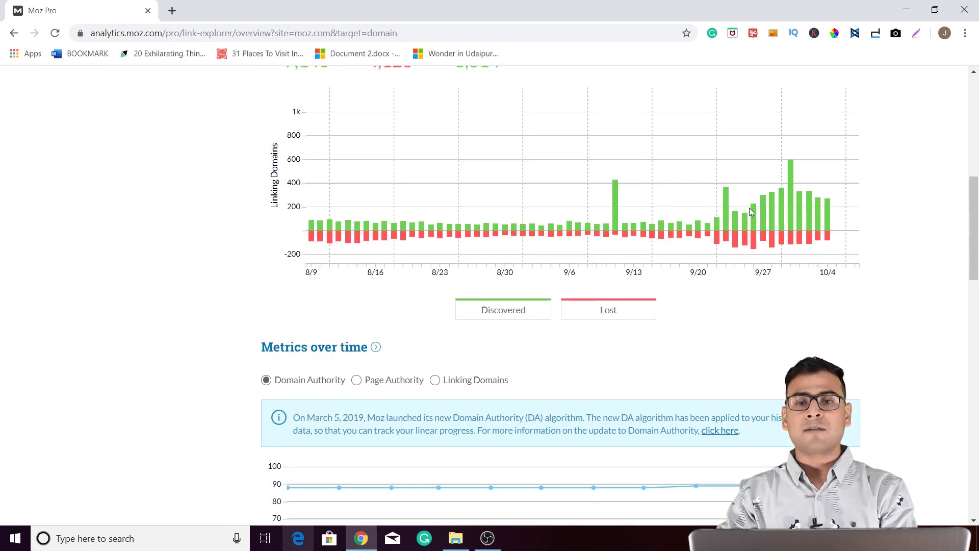
{"action": "scroll", "coordinate": [752, 212], "scroll_direction": "down", "scroll_amount": 3}
{"action": "scroll", "coordinate": [459, 204], "scroll_direction": "down", "scroll_amount": 5}
{"action": "scroll", "coordinate": [507, 334], "scroll_direction": "up", "scroll_amount": 15}
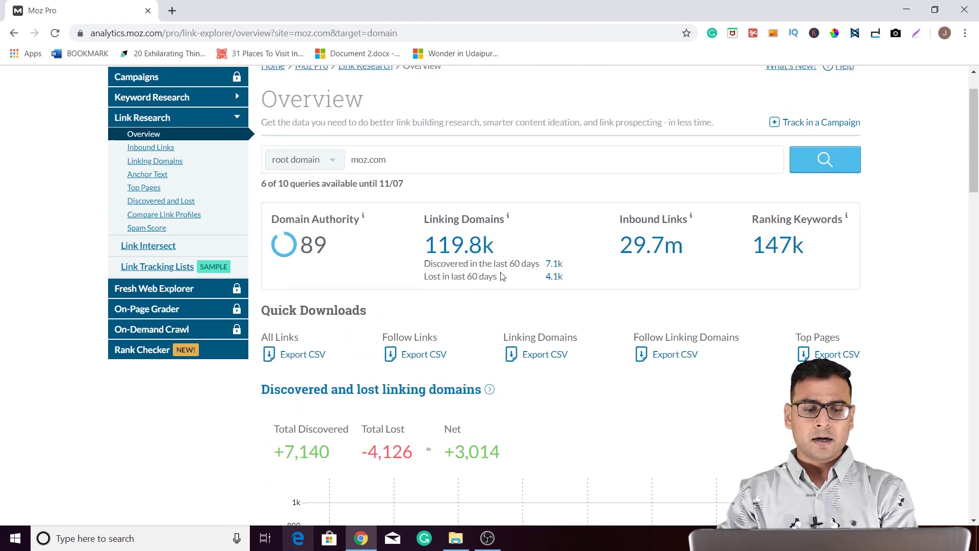
Step: Check the metric info tips and highlight the Domain Authority score 89
{"action": "mouse_move", "coordinate": [327, 276]}
{"action": "mouse_move", "coordinate": [453, 277]}
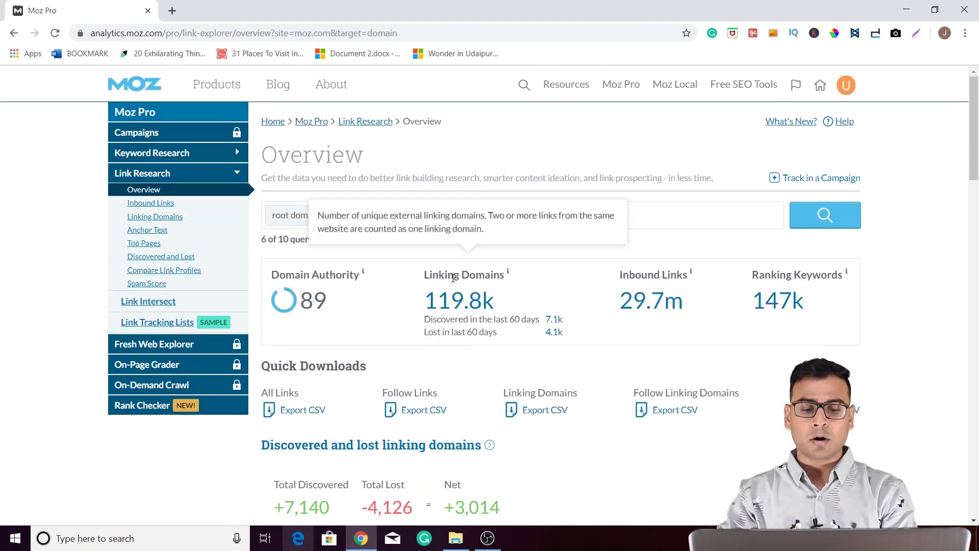
{"action": "mouse_move", "coordinate": [792, 283]}
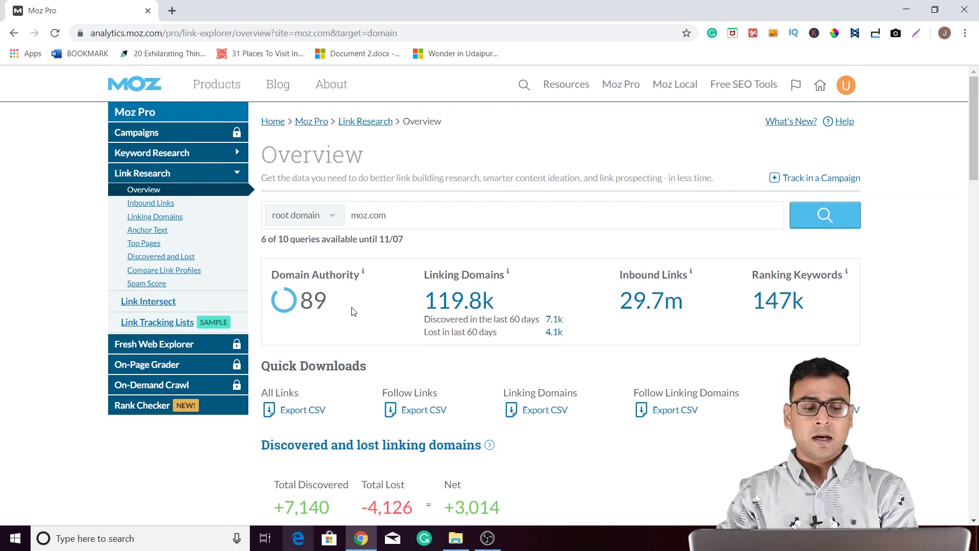
{"action": "left_click_drag", "start_coordinate": [332, 302], "coordinate": [301, 301]}
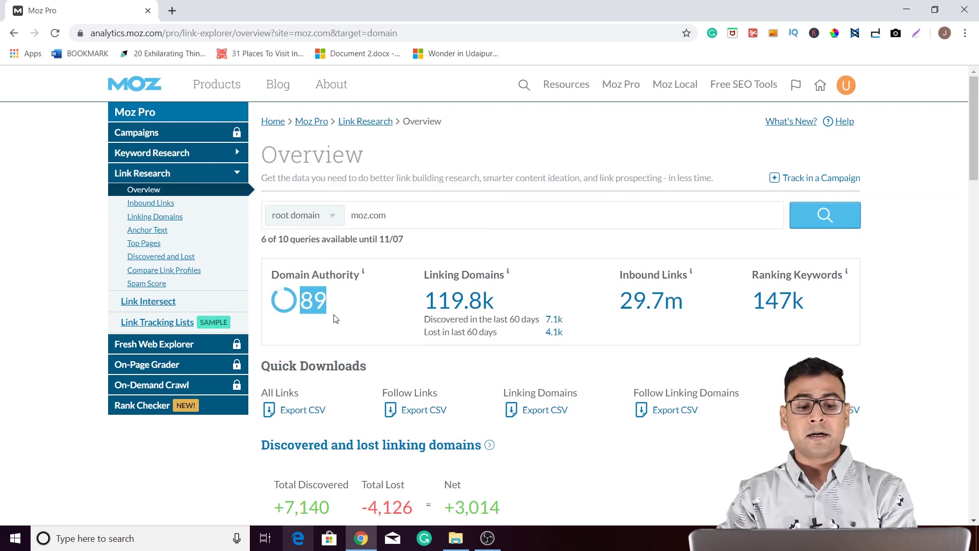
{"action": "left_click", "coordinate": [310, 300]}
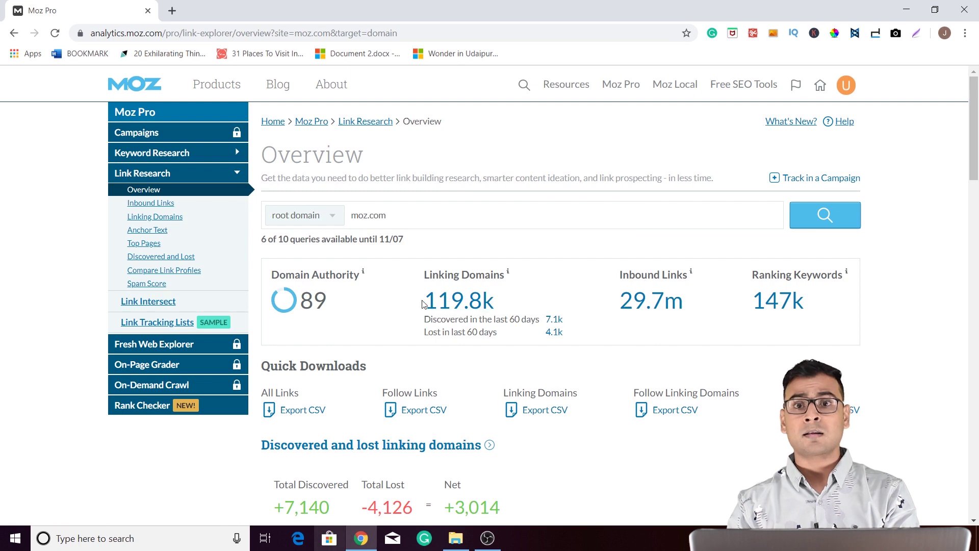
{"action": "mouse_move", "coordinate": [456, 278]}
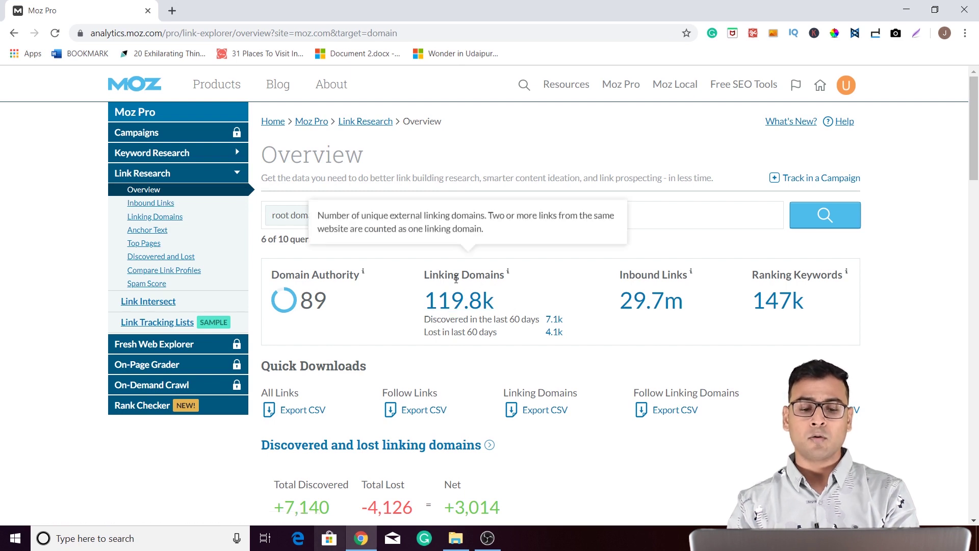
{"action": "mouse_move", "coordinate": [622, 270]}
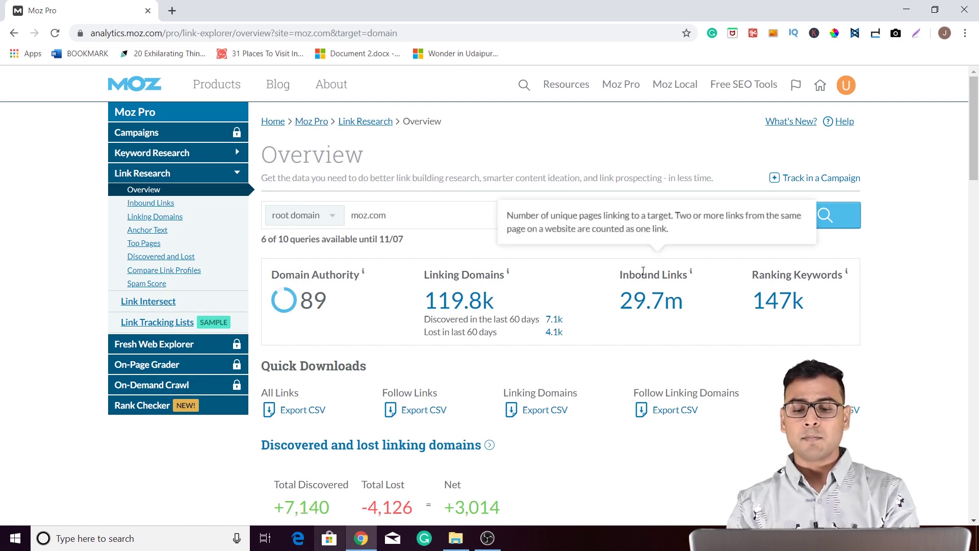
{"action": "mouse_move", "coordinate": [785, 272]}
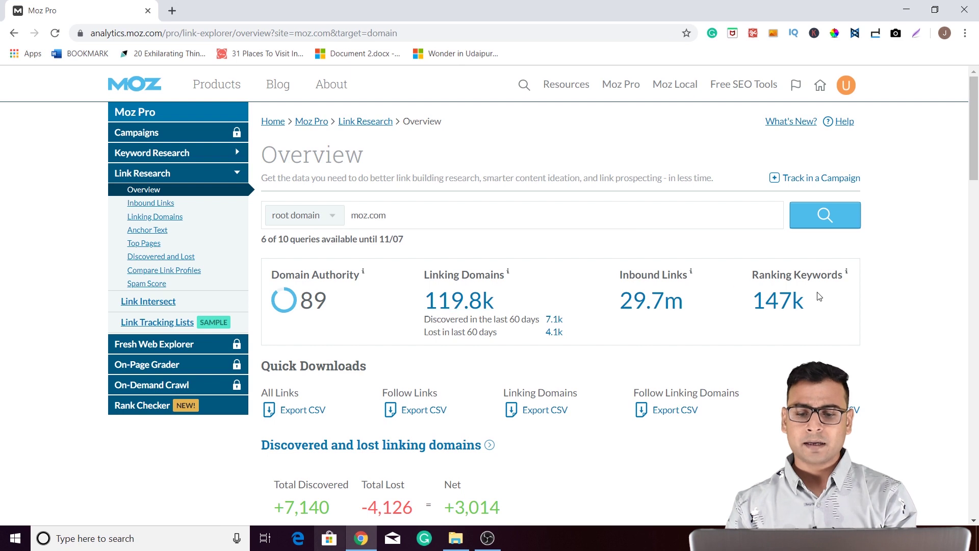
{"action": "mouse_move", "coordinate": [644, 270]}
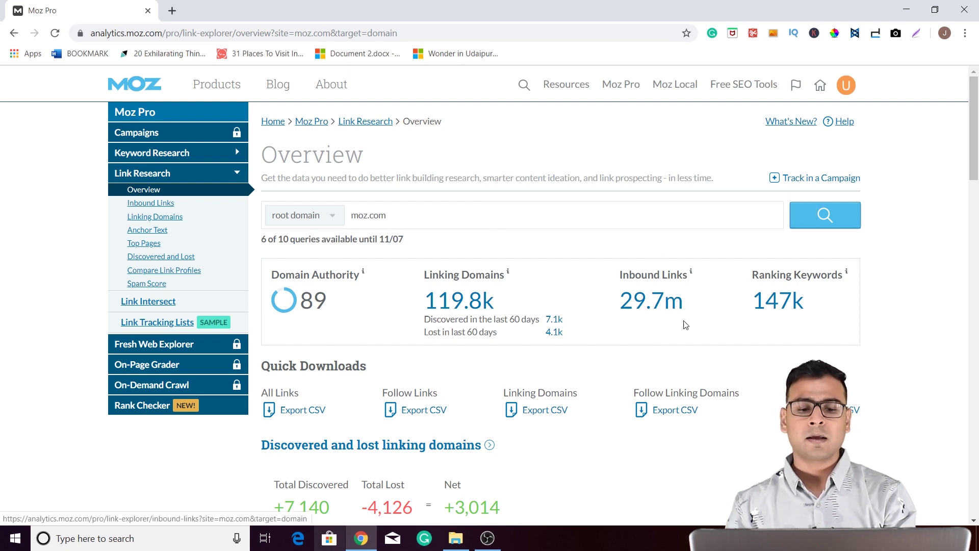
{"action": "mouse_move", "coordinate": [473, 277]}
{"action": "scroll", "coordinate": [532, 305], "scroll_direction": "down", "scroll_amount": 1}
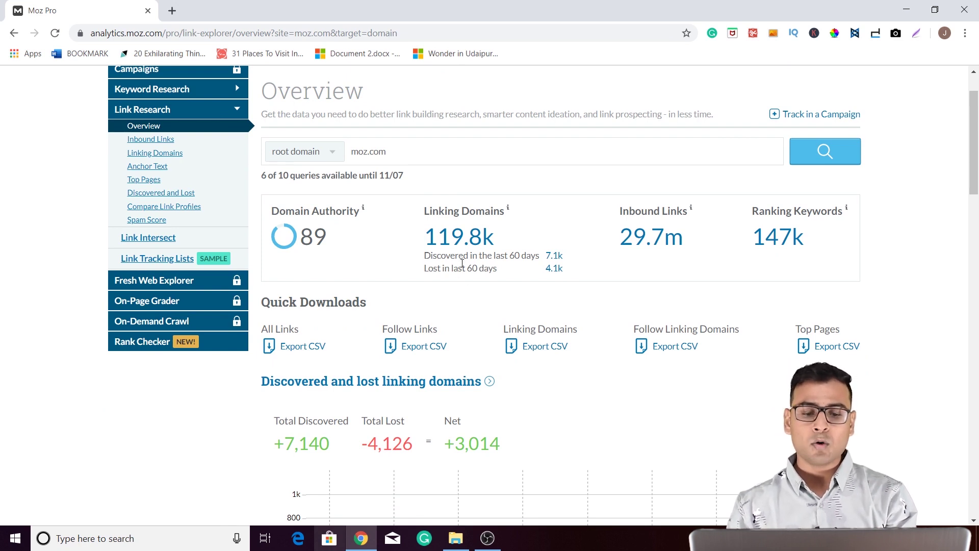
{"action": "scroll", "coordinate": [565, 346], "scroll_direction": "down", "scroll_amount": 3}
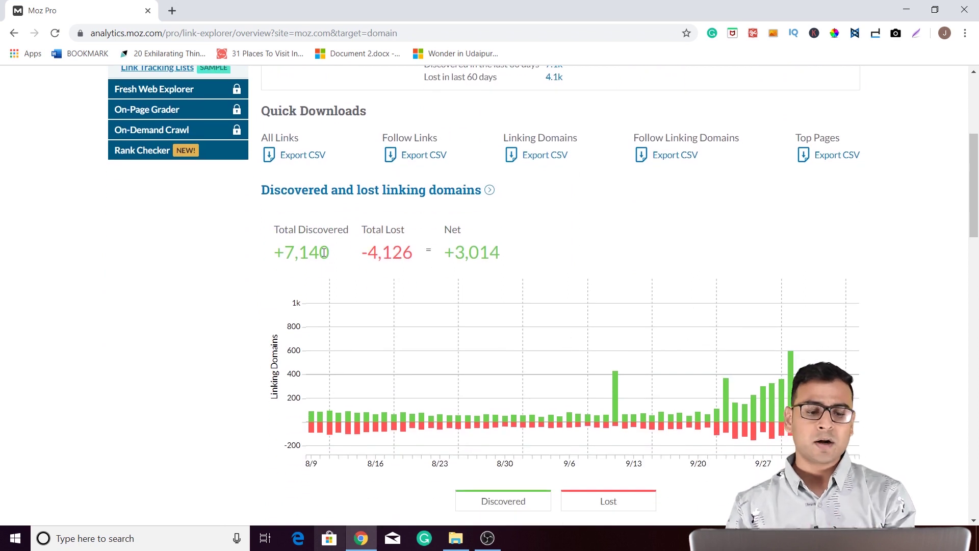
{"action": "left_click_drag", "start_coordinate": [334, 259], "coordinate": [246, 278]}
{"action": "left_click", "coordinate": [381, 254]}
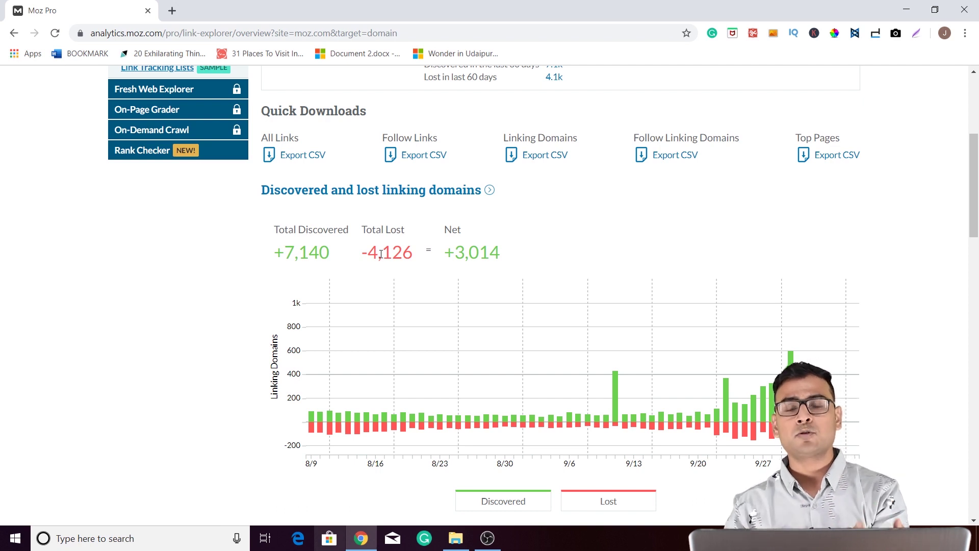
{"action": "double_click", "coordinate": [285, 229]}
{"action": "left_click", "coordinate": [324, 249]}
{"action": "left_click_drag", "start_coordinate": [330, 250], "coordinate": [273, 227]}
{"action": "left_click", "coordinate": [372, 239]}
{"action": "mouse_move", "coordinate": [366, 229]}
{"action": "left_mouse_down"}
{"action": "mouse_move", "coordinate": [415, 259]}
{"action": "mouse_move", "coordinate": [374, 233]}
{"action": "left_mouse_up"}
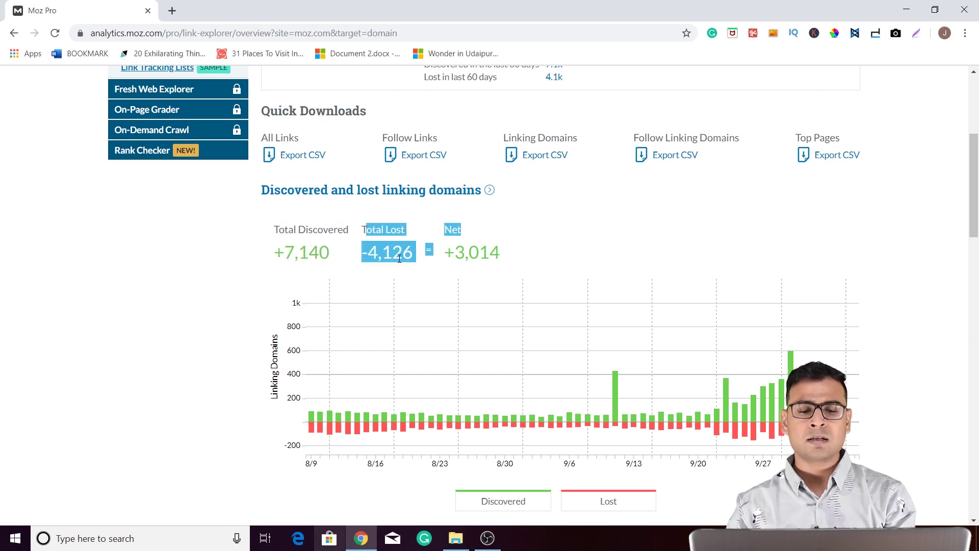
{"action": "left_click", "coordinate": [387, 245]}
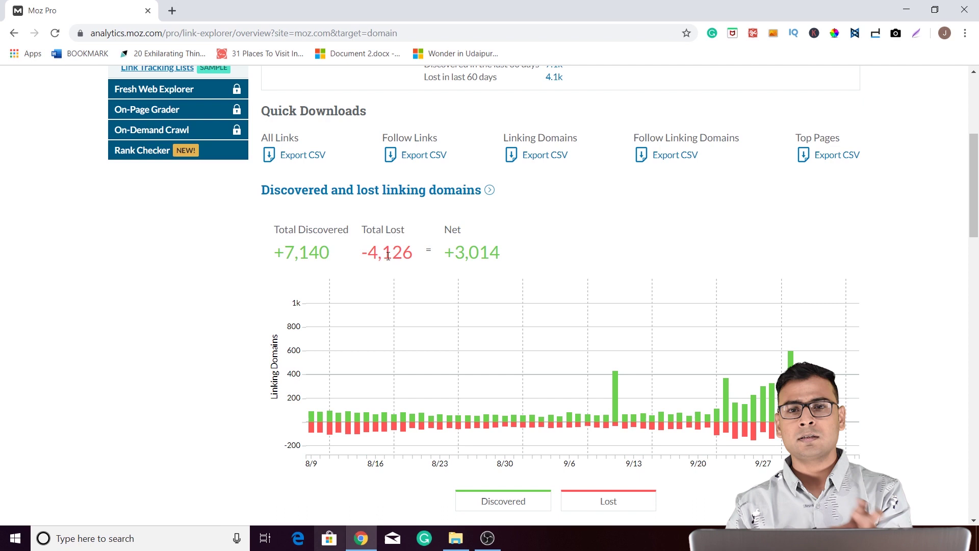
{"action": "mouse_move", "coordinate": [441, 227]}
{"action": "left_mouse_down"}
{"action": "mouse_move", "coordinate": [497, 255]}
{"action": "mouse_move", "coordinate": [441, 231]}
{"action": "left_mouse_up"}
{"action": "left_click", "coordinate": [496, 256]}
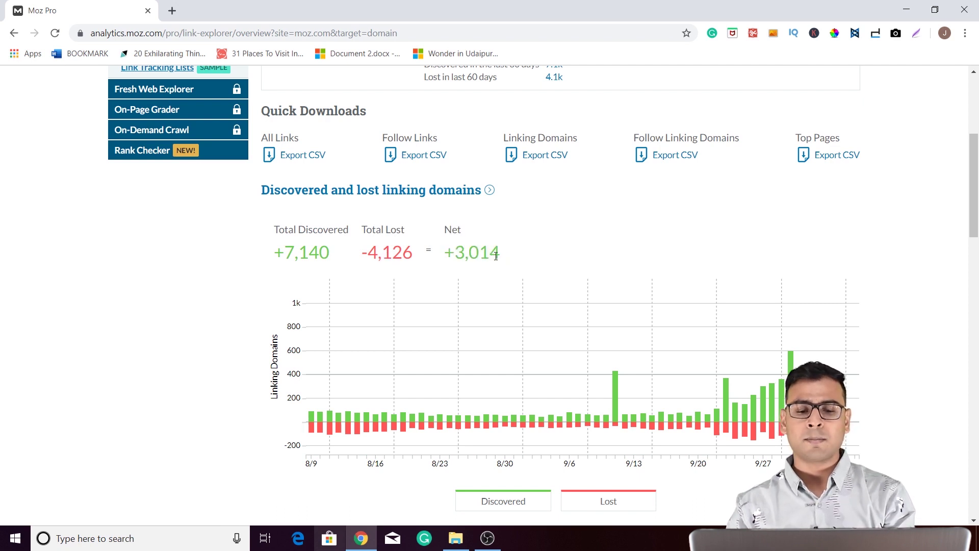
{"action": "left_click_drag", "start_coordinate": [499, 254], "coordinate": [454, 254]}
{"action": "left_click", "coordinate": [462, 254]}
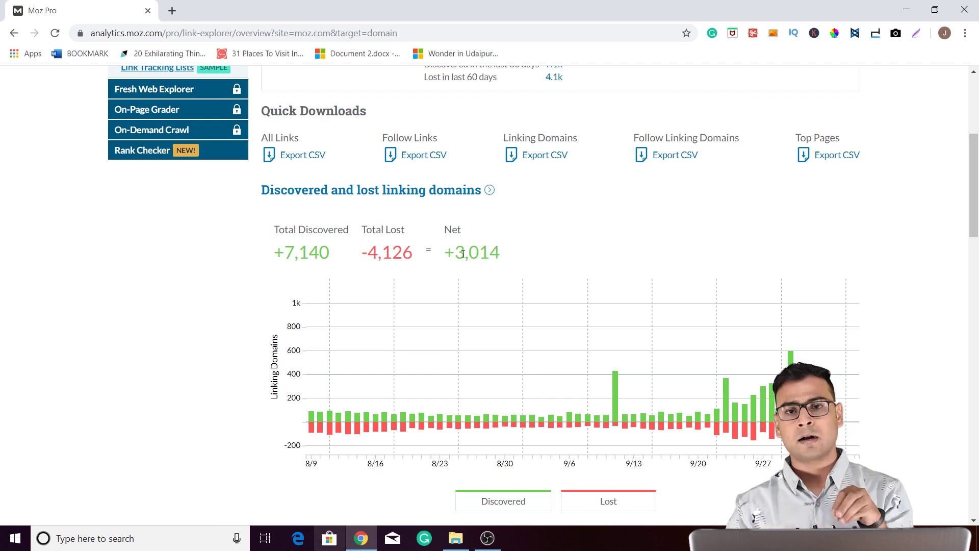
{"action": "scroll", "coordinate": [493, 253], "scroll_direction": "up", "scroll_amount": 5}
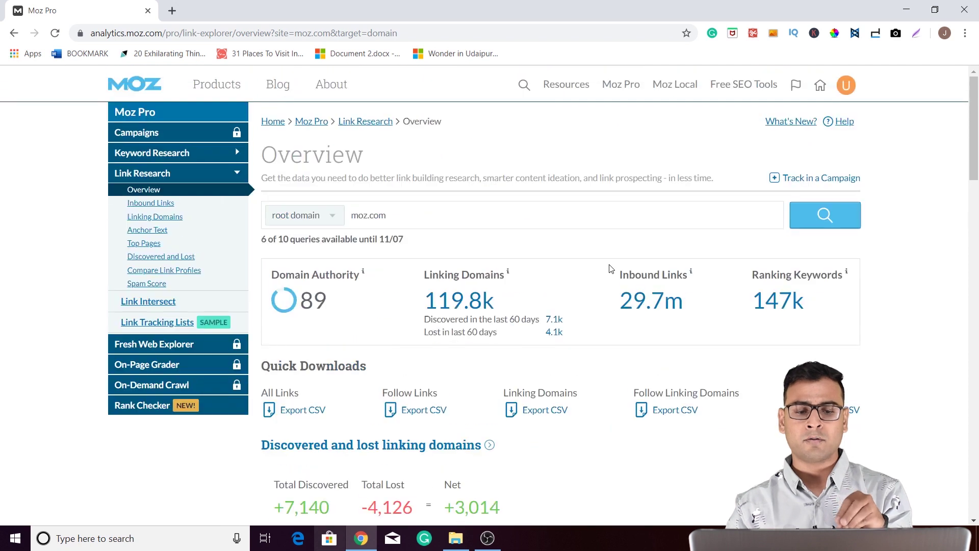
{"action": "double_click", "coordinate": [383, 215]}
{"action": "scroll", "coordinate": [467, 216], "scroll_direction": "down", "scroll_amount": 6}
{"action": "left_click_drag", "start_coordinate": [445, 189], "coordinate": [533, 199]}
{"action": "left_click", "coordinate": [505, 197]}
{"action": "left_click", "coordinate": [533, 199]}
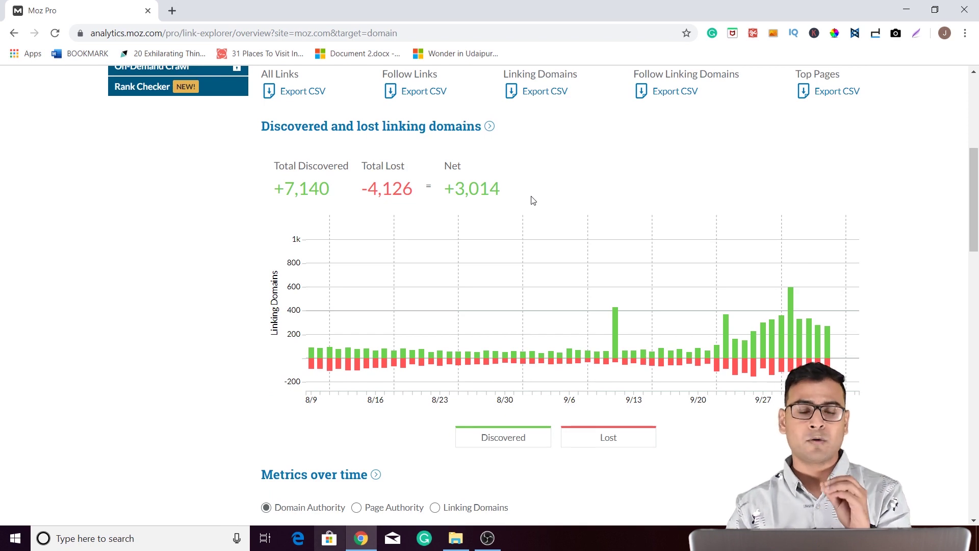
{"action": "scroll", "coordinate": [525, 209], "scroll_direction": "up", "scroll_amount": 6}
{"action": "scroll", "coordinate": [509, 251], "scroll_direction": "down", "scroll_amount": 6}
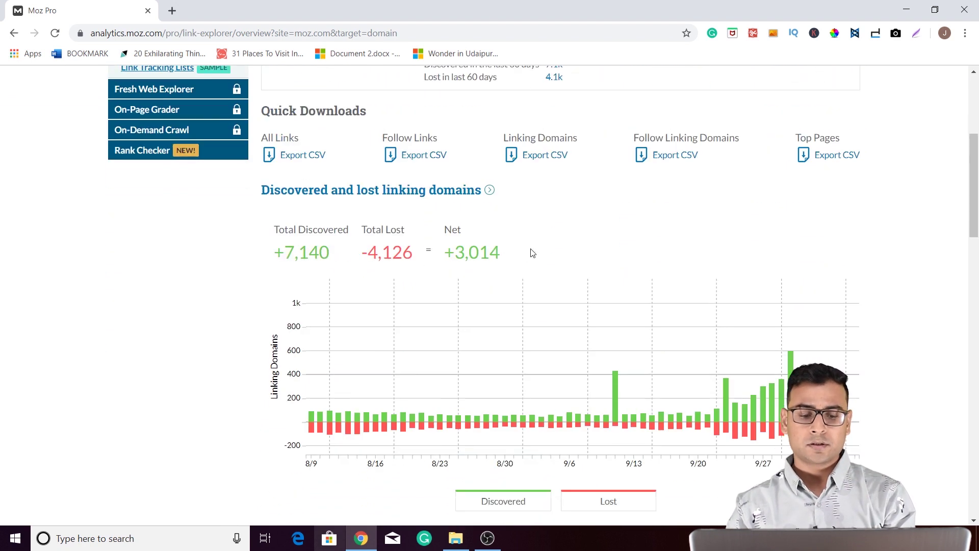
{"action": "scroll", "coordinate": [517, 246], "scroll_direction": "up", "scroll_amount": 6}
{"action": "triple_click", "coordinate": [417, 213]}
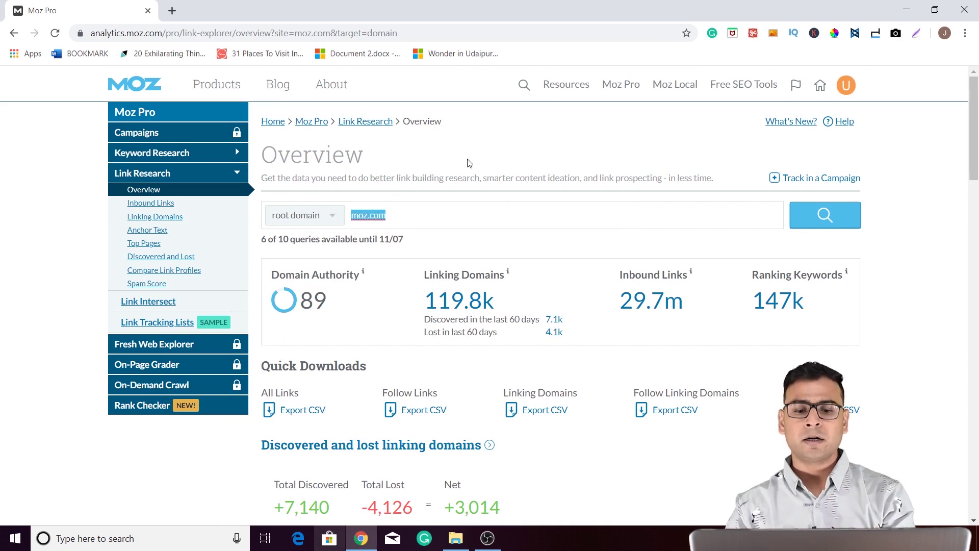
{"action": "scroll", "coordinate": [575, 155], "scroll_direction": "down", "scroll_amount": 6}
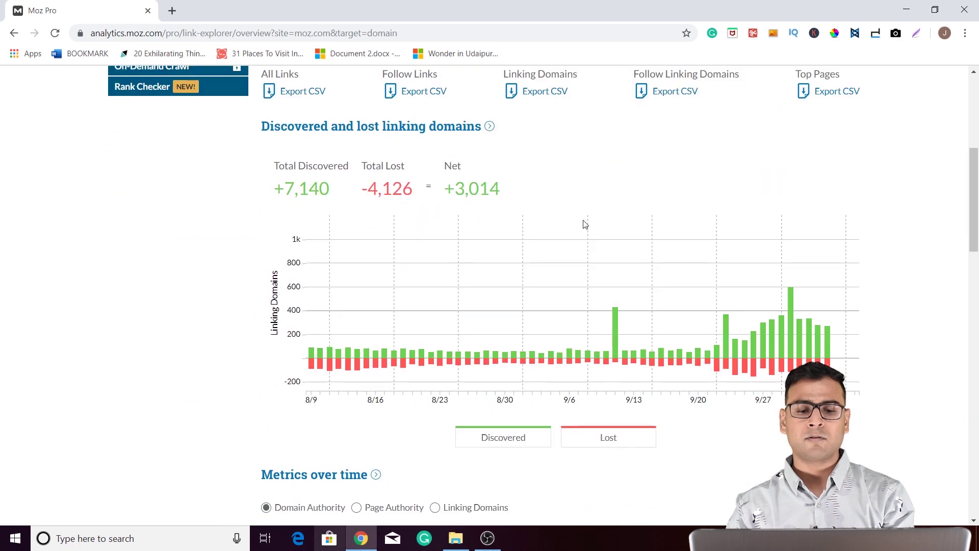
{"action": "scroll", "coordinate": [640, 289], "scroll_direction": "up", "scroll_amount": 5}
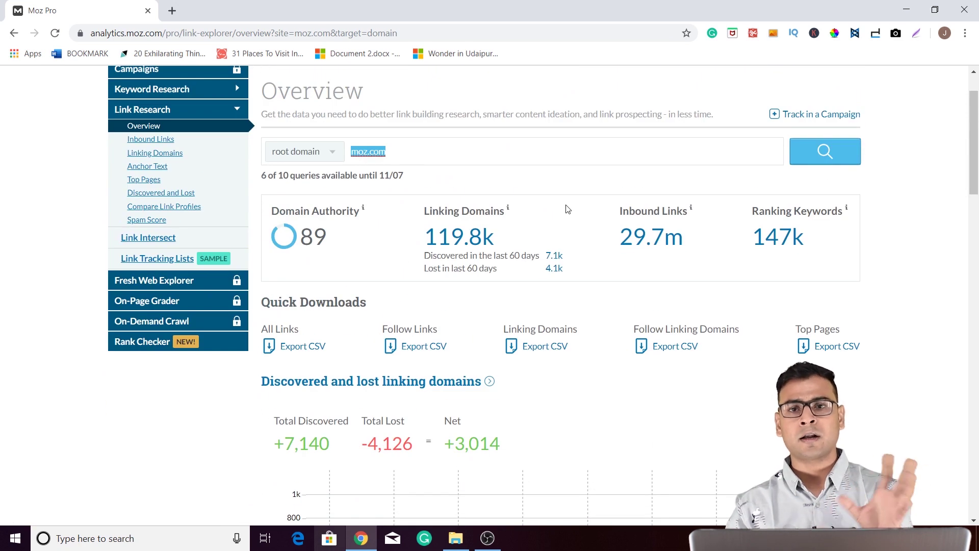
{"action": "left_click", "coordinate": [413, 154]}
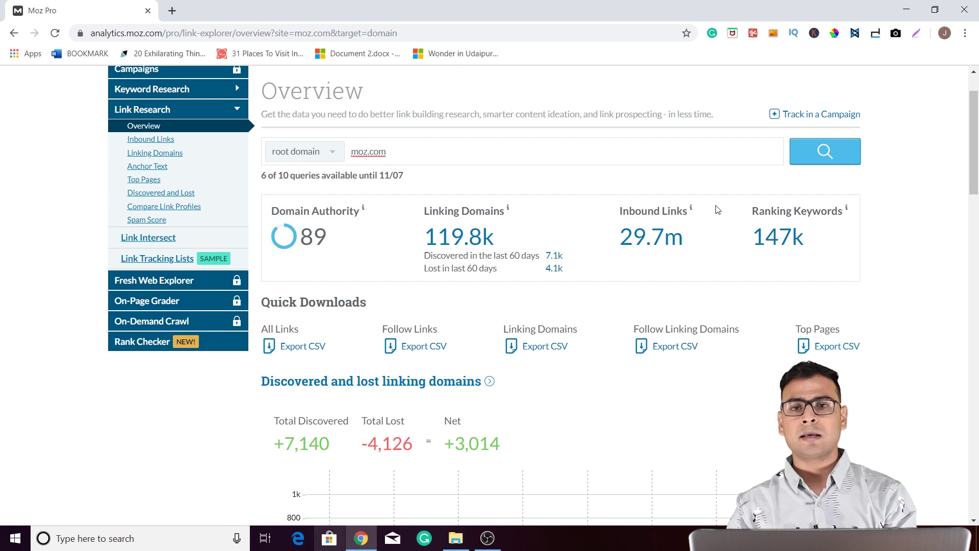
{"action": "scroll", "coordinate": [635, 182], "scroll_direction": "down", "scroll_amount": 7}
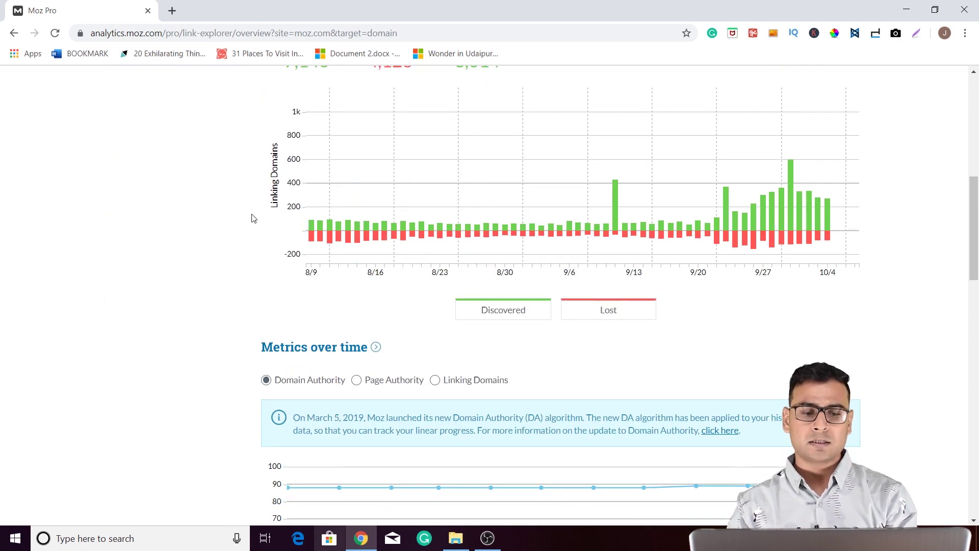
{"action": "scroll", "coordinate": [251, 216], "scroll_direction": "up", "scroll_amount": 5}
{"action": "scroll", "coordinate": [316, 283], "scroll_direction": "down", "scroll_amount": 4}
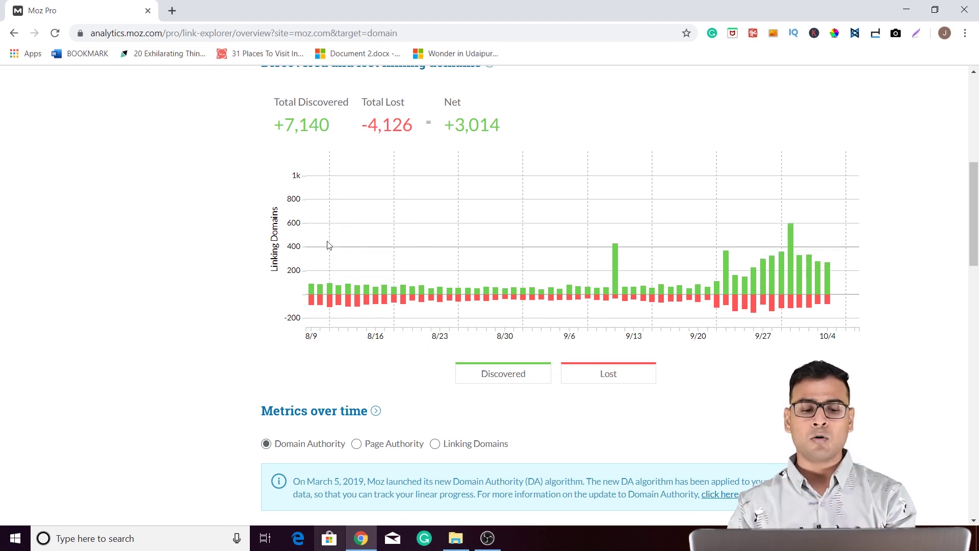
{"action": "mouse_move", "coordinate": [452, 297]}
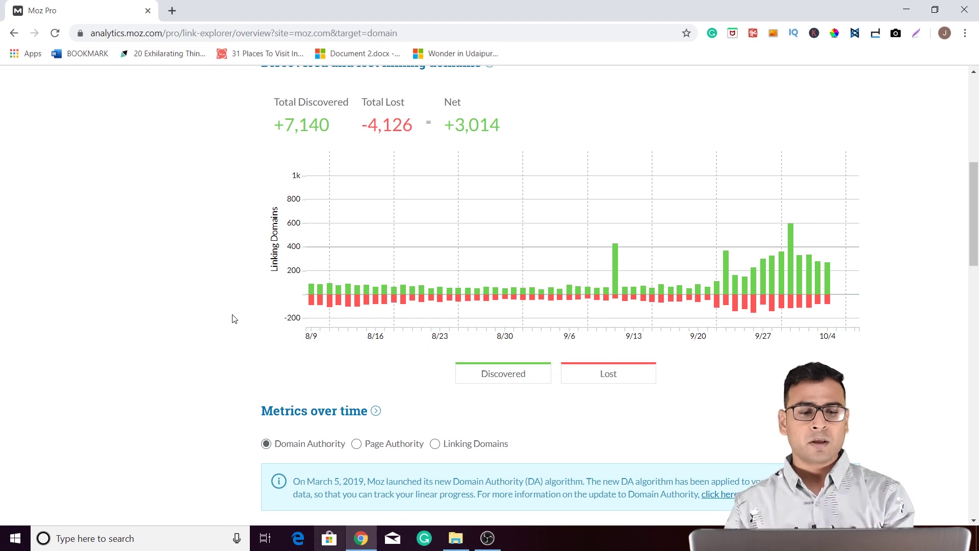
{"action": "double_click", "coordinate": [305, 123]}
{"action": "left_click", "coordinate": [353, 143]}
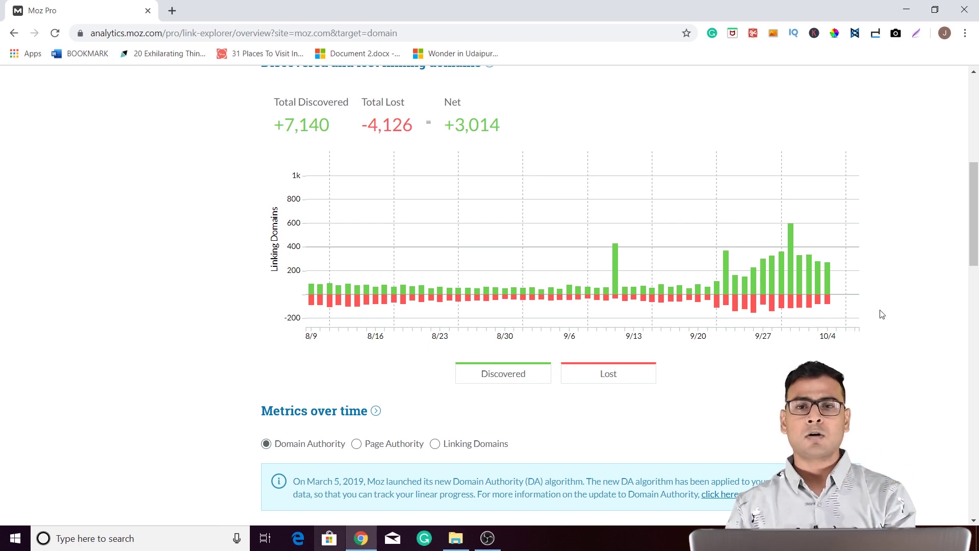
{"action": "left_click_drag", "start_coordinate": [334, 127], "coordinate": [271, 128]}
{"action": "left_click", "coordinate": [262, 127]}
{"action": "left_click_drag", "start_coordinate": [275, 122], "coordinate": [323, 125]}
{"action": "left_click", "coordinate": [382, 142]}
{"action": "scroll", "coordinate": [373, 98], "scroll_direction": "up", "scroll_amount": 5}
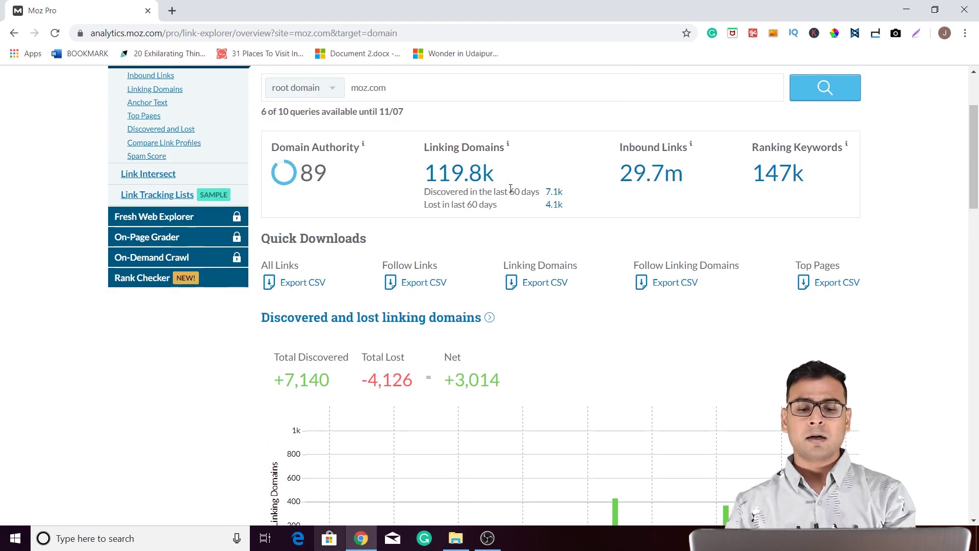
{"action": "left_click_drag", "start_coordinate": [496, 191], "coordinate": [530, 192]}
{"action": "left_click", "coordinate": [530, 204]}
{"action": "left_click", "coordinate": [534, 205]}
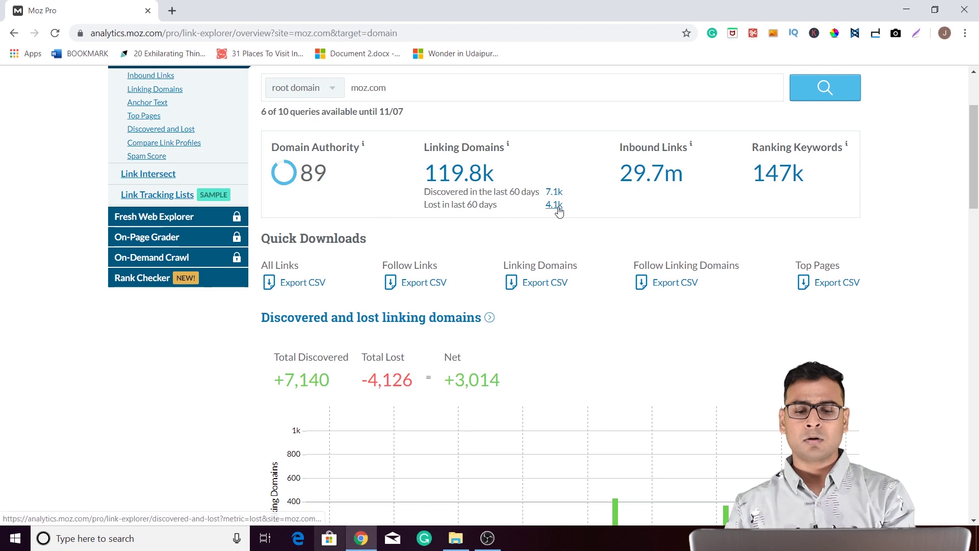
{"action": "scroll", "coordinate": [621, 218], "scroll_direction": "down", "scroll_amount": 3}
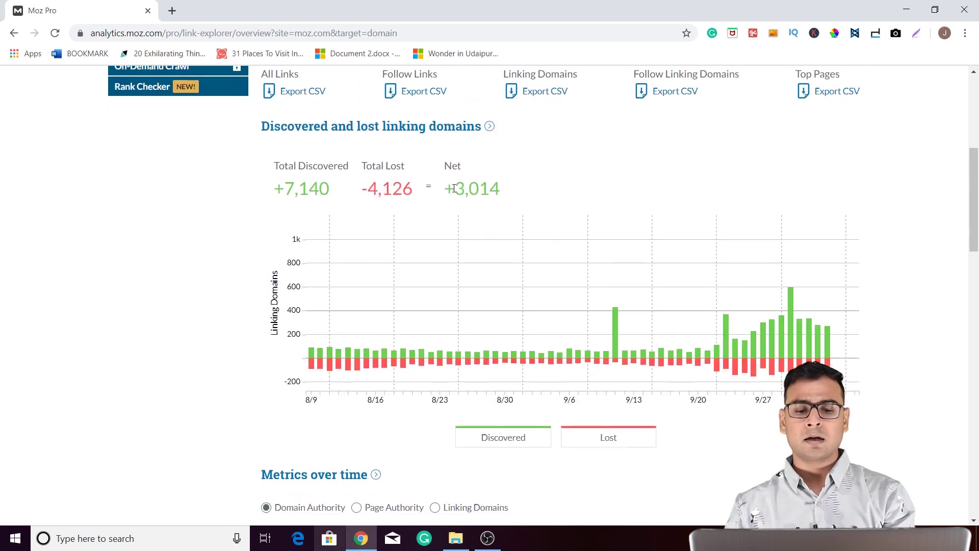
{"action": "left_click_drag", "start_coordinate": [456, 189], "coordinate": [522, 192]}
{"action": "left_click", "coordinate": [560, 198]}
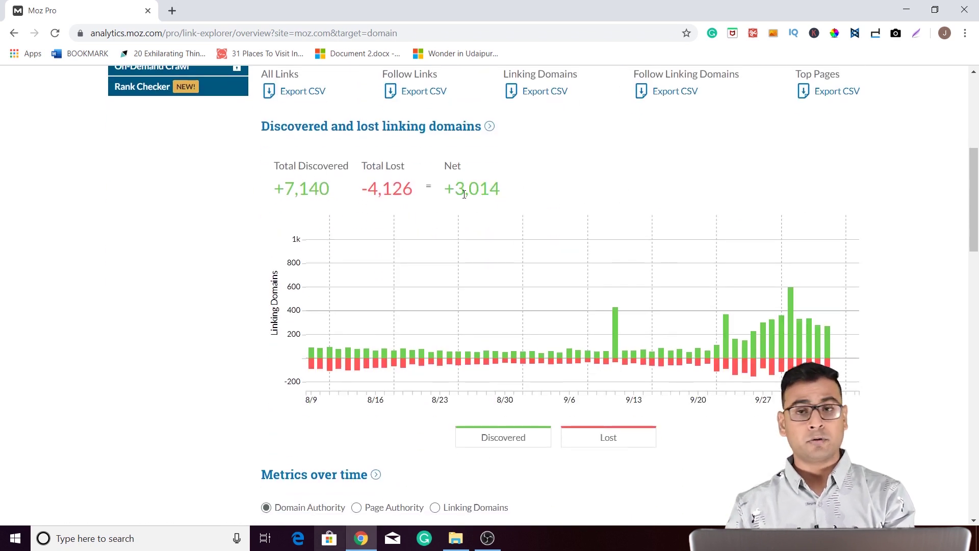
{"action": "scroll", "coordinate": [608, 194], "scroll_direction": "down", "scroll_amount": 4}
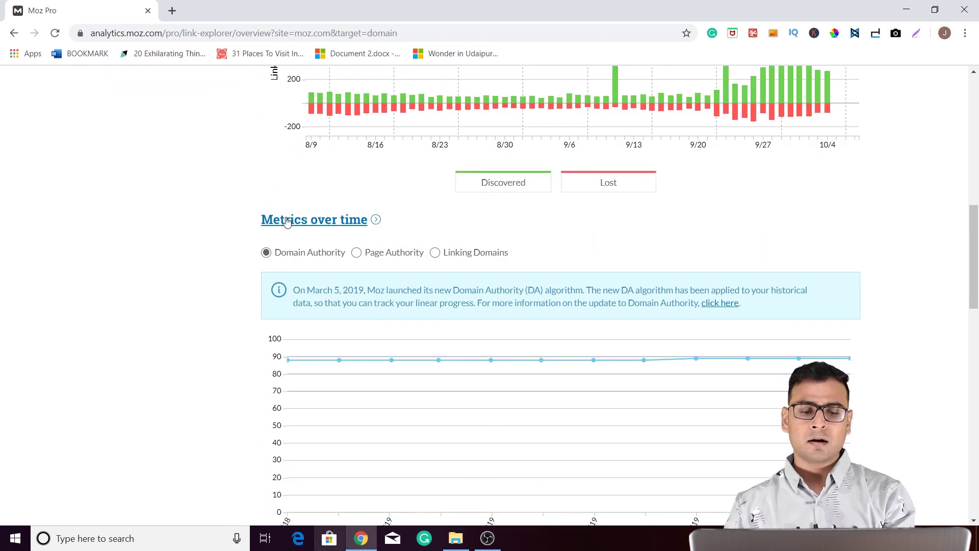
{"action": "scroll", "coordinate": [474, 360], "scroll_direction": "down", "scroll_amount": 4}
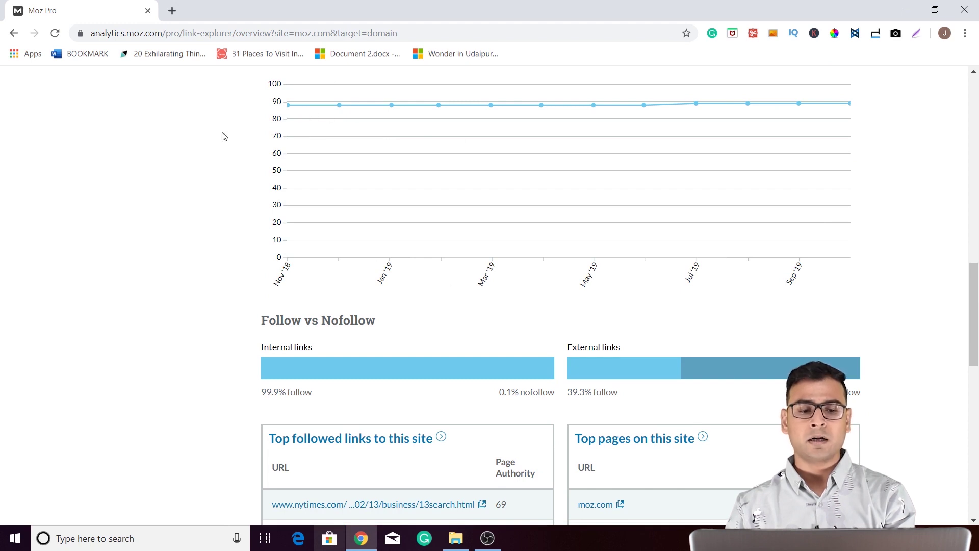
{"action": "mouse_move", "coordinate": [292, 111]}
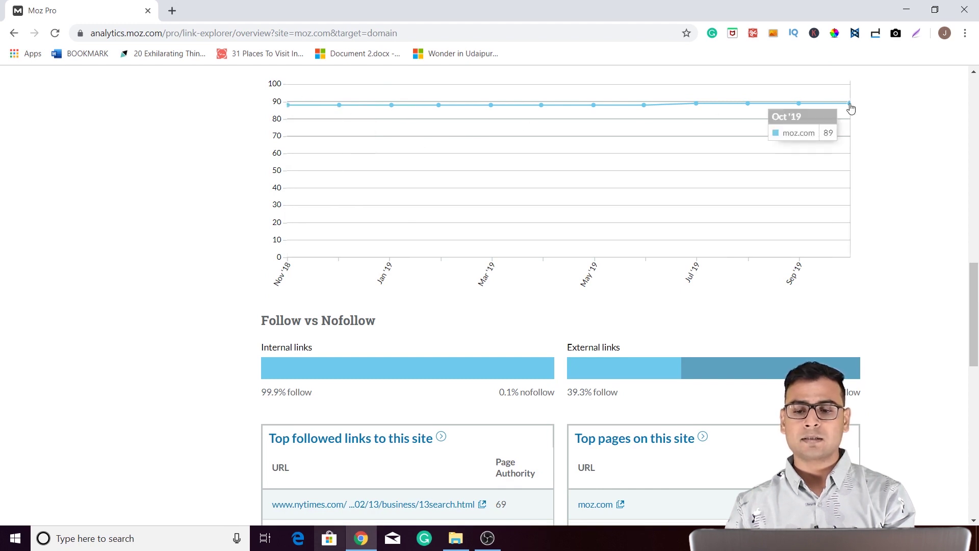
{"action": "scroll", "coordinate": [386, 136], "scroll_direction": "up", "scroll_amount": 1}
{"action": "scroll", "coordinate": [386, 136], "scroll_direction": "up", "scroll_amount": 2}
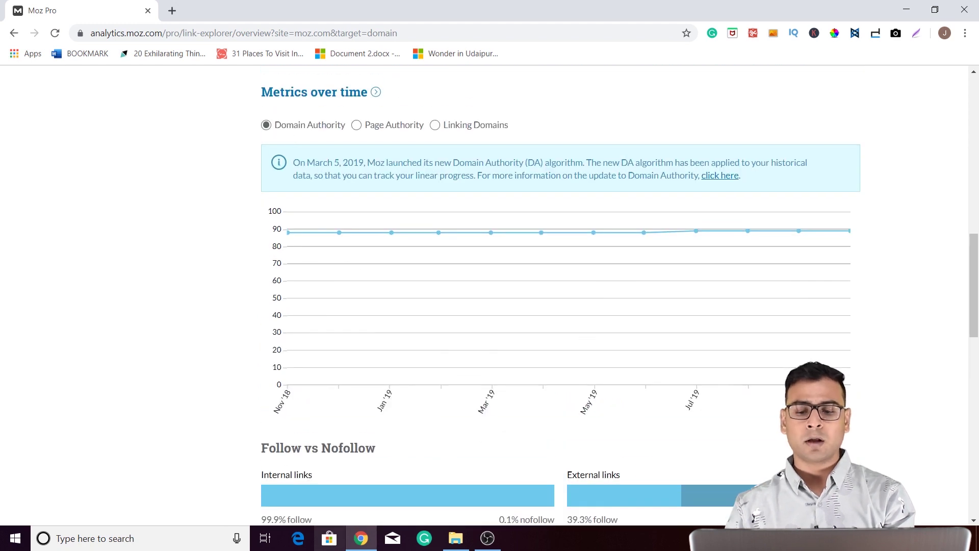
{"action": "scroll", "coordinate": [335, 226], "scroll_direction": "up", "scroll_amount": 10}
{"action": "scroll", "coordinate": [335, 226], "scroll_direction": "up", "scroll_amount": 1}
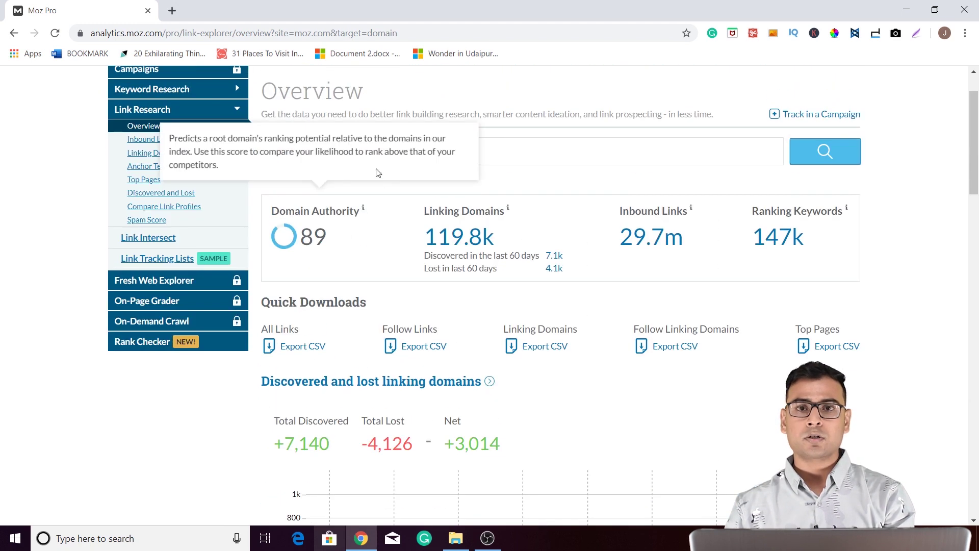
{"action": "scroll", "coordinate": [357, 219], "scroll_direction": "down", "scroll_amount": 10}
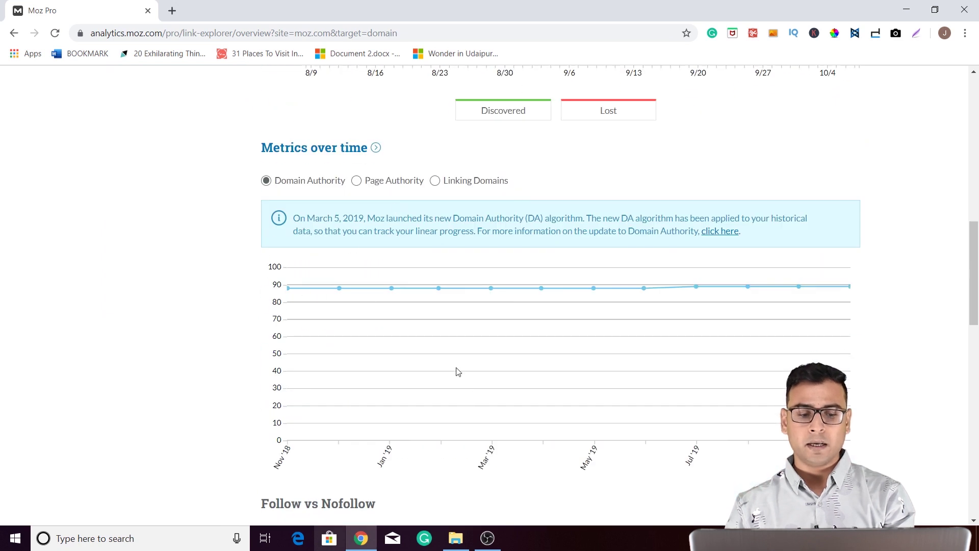
{"action": "scroll", "coordinate": [406, 286], "scroll_direction": "up", "scroll_amount": 1}
Step: Switch the Metrics over time chart through Page Authority to Linking Domains
{"action": "left_click", "coordinate": [356, 253]}
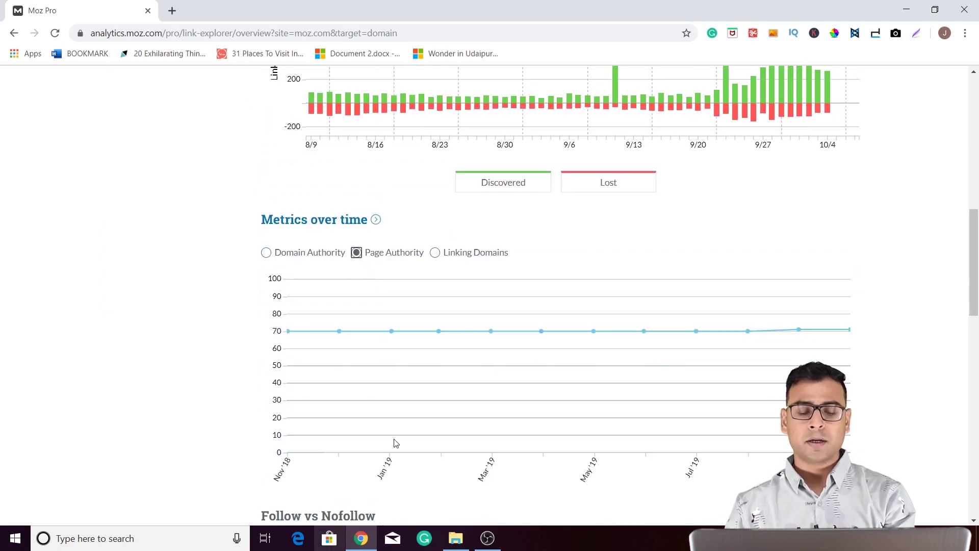
{"action": "left_click", "coordinate": [436, 253]}
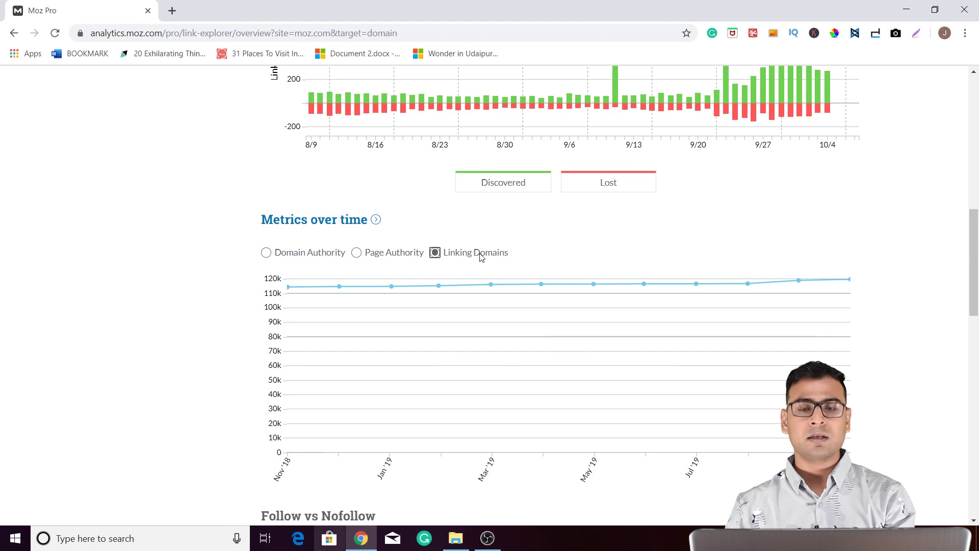
{"action": "scroll", "coordinate": [577, 284], "scroll_direction": "down", "scroll_amount": 2}
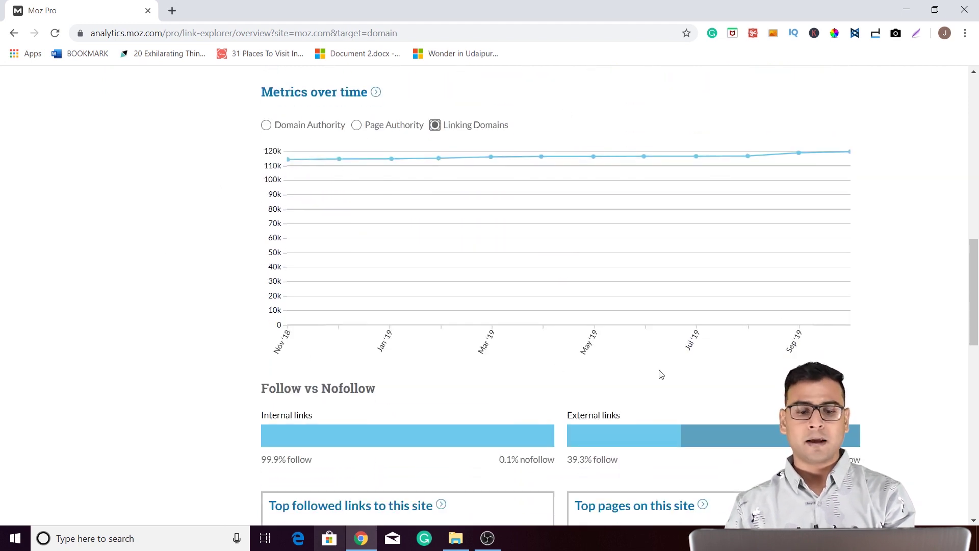
{"action": "scroll", "coordinate": [349, 305], "scroll_direction": "down", "scroll_amount": 2}
Step: Highlight the Follow vs Nofollow heading and the External links label
{"action": "left_click_drag", "start_coordinate": [261, 261], "coordinate": [405, 271]}
{"action": "left_click", "coordinate": [405, 272]}
{"action": "left_click_drag", "start_coordinate": [638, 292], "coordinate": [565, 285]}
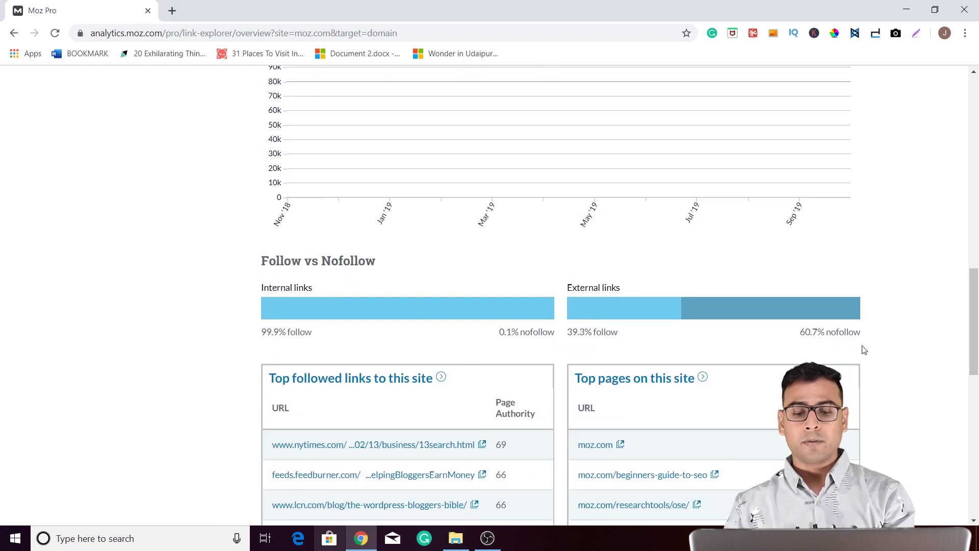
{"action": "left_click_drag", "start_coordinate": [580, 289], "coordinate": [631, 288]}
{"action": "left_click", "coordinate": [616, 341]}
{"action": "left_click_drag", "start_coordinate": [615, 335], "coordinate": [580, 334]}
{"action": "left_click", "coordinate": [636, 341]}
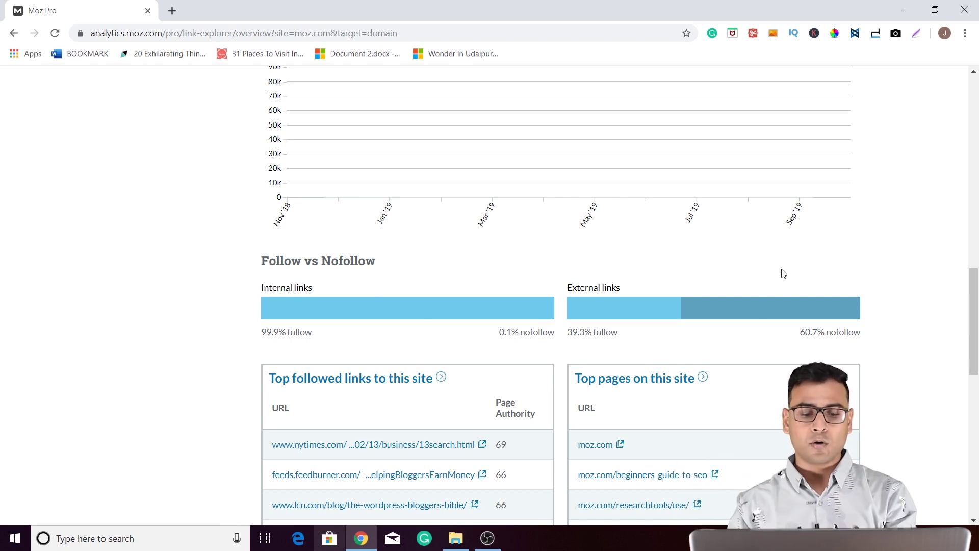
{"action": "scroll", "coordinate": [783, 274], "scroll_direction": "down", "scroll_amount": 4}
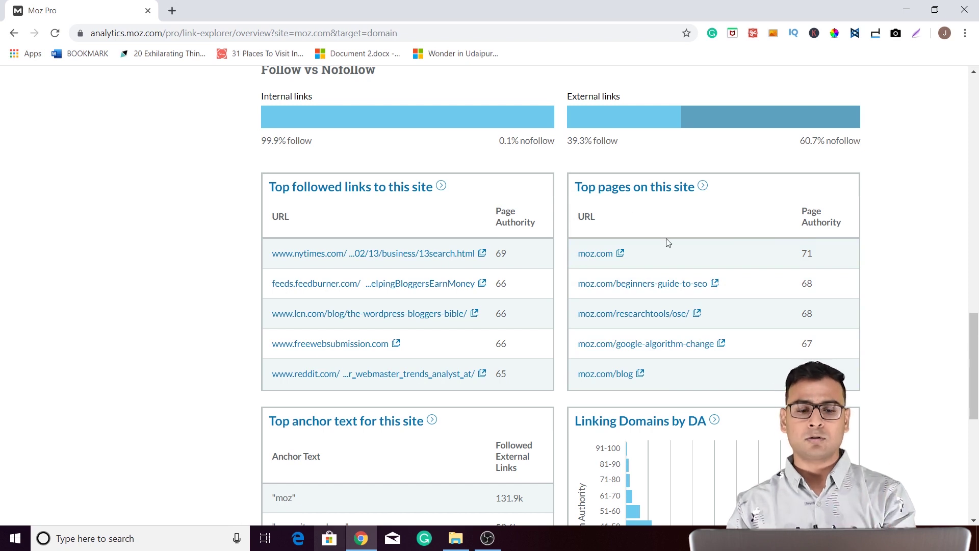
{"action": "scroll", "coordinate": [666, 243], "scroll_direction": "up", "scroll_amount": 15}
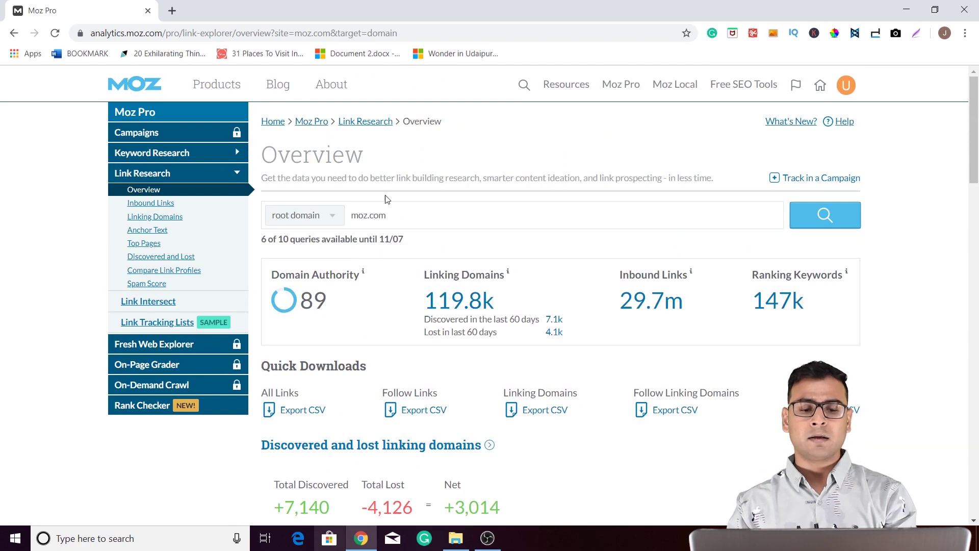
{"action": "scroll", "coordinate": [721, 267], "scroll_direction": "down", "scroll_amount": 15}
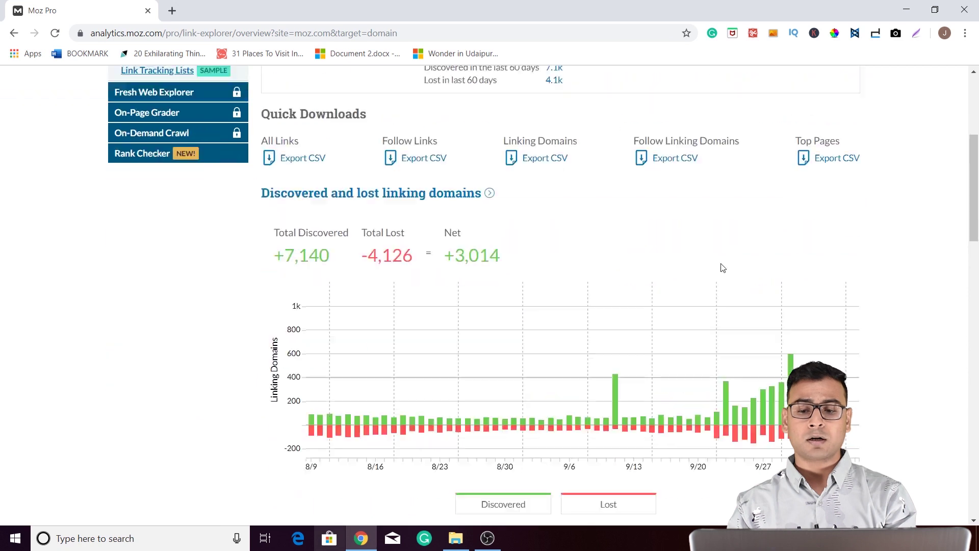
{"action": "scroll", "coordinate": [805, 323], "scroll_direction": "down", "scroll_amount": 3}
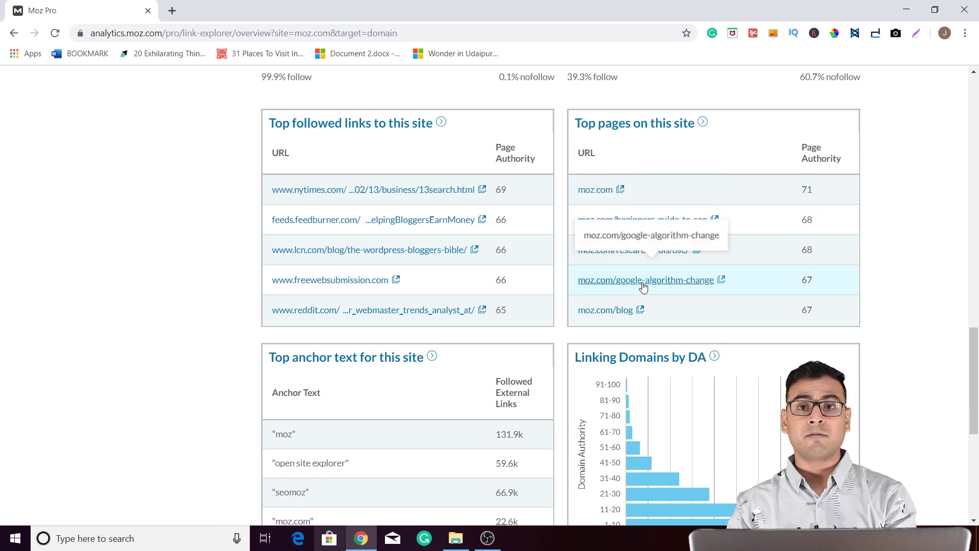
{"action": "scroll", "coordinate": [665, 249], "scroll_direction": "down", "scroll_amount": 4}
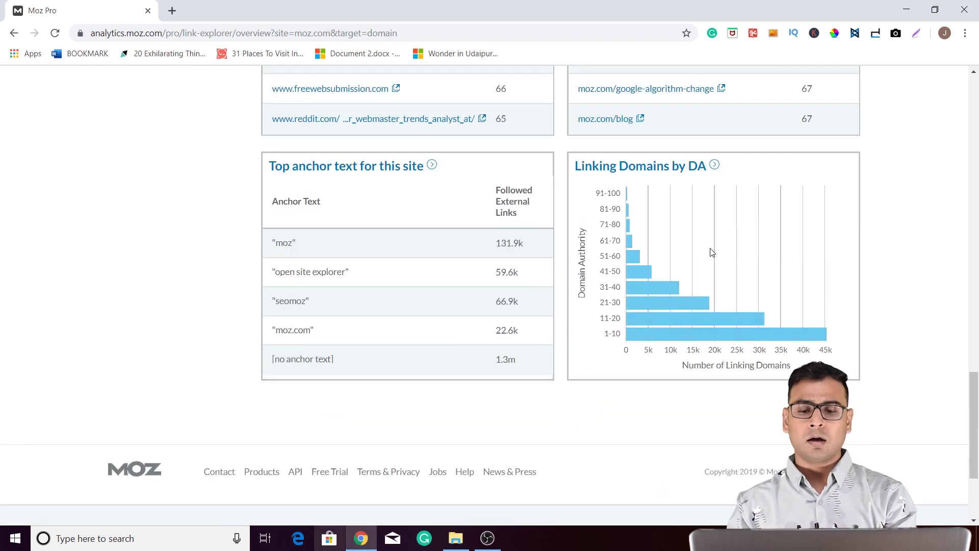
{"action": "scroll", "coordinate": [924, 301], "scroll_direction": "up", "scroll_amount": 3}
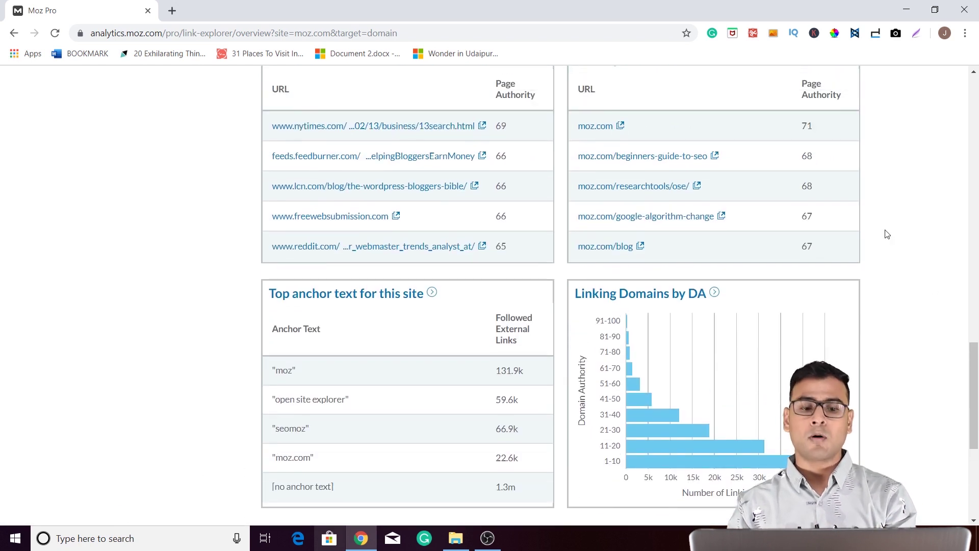
{"action": "scroll", "coordinate": [887, 234], "scroll_direction": "down", "scroll_amount": 3}
{"action": "triple_click", "coordinate": [278, 140]}
{"action": "left_click", "coordinate": [403, 176]}
{"action": "double_click", "coordinate": [288, 181]}
{"action": "left_click", "coordinate": [287, 181]}
{"action": "double_click", "coordinate": [286, 181]}
{"action": "left_click", "coordinate": [227, 158]}
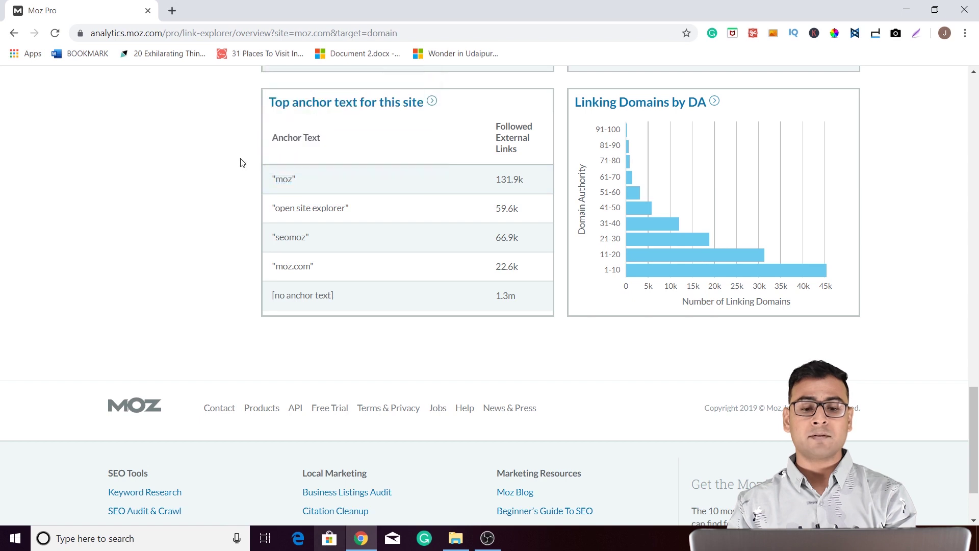
{"action": "double_click", "coordinate": [510, 179]}
{"action": "left_click", "coordinate": [502, 188]}
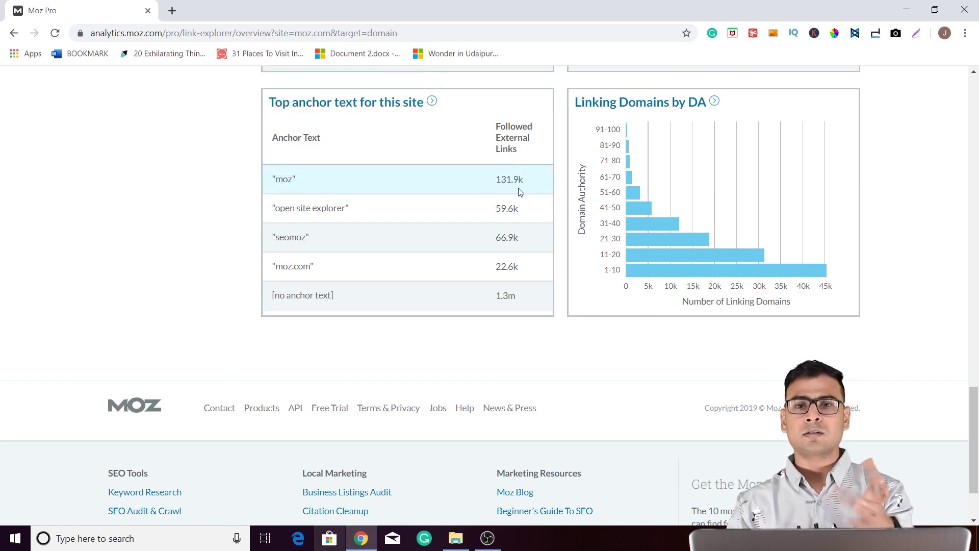
{"action": "double_click", "coordinate": [285, 183]}
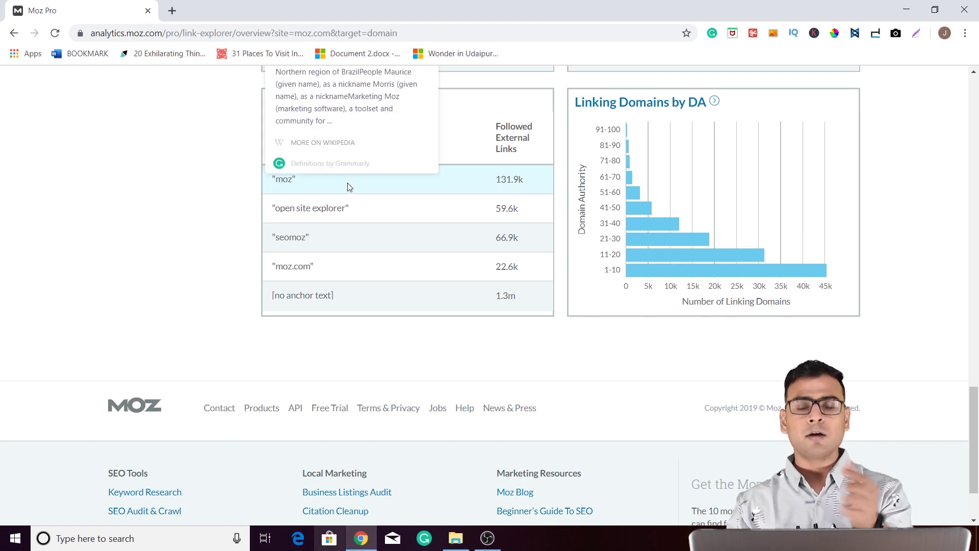
{"action": "left_click", "coordinate": [362, 185]}
{"action": "left_click_drag", "start_coordinate": [300, 216], "coordinate": [361, 217]}
{"action": "left_click", "coordinate": [379, 217]}
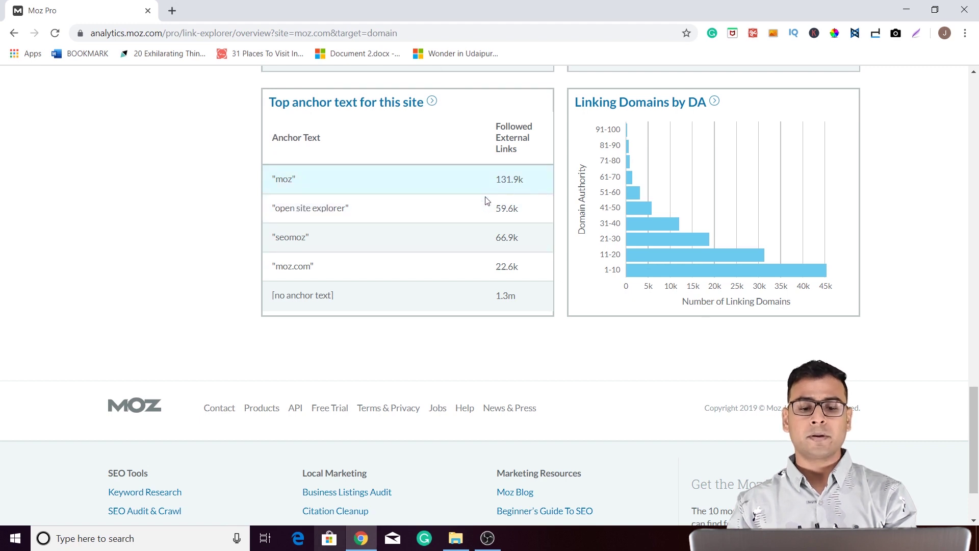
{"action": "scroll", "coordinate": [380, 297], "scroll_direction": "down", "scroll_amount": 1}
{"action": "scroll", "coordinate": [507, 384], "scroll_direction": "up", "scroll_amount": 15}
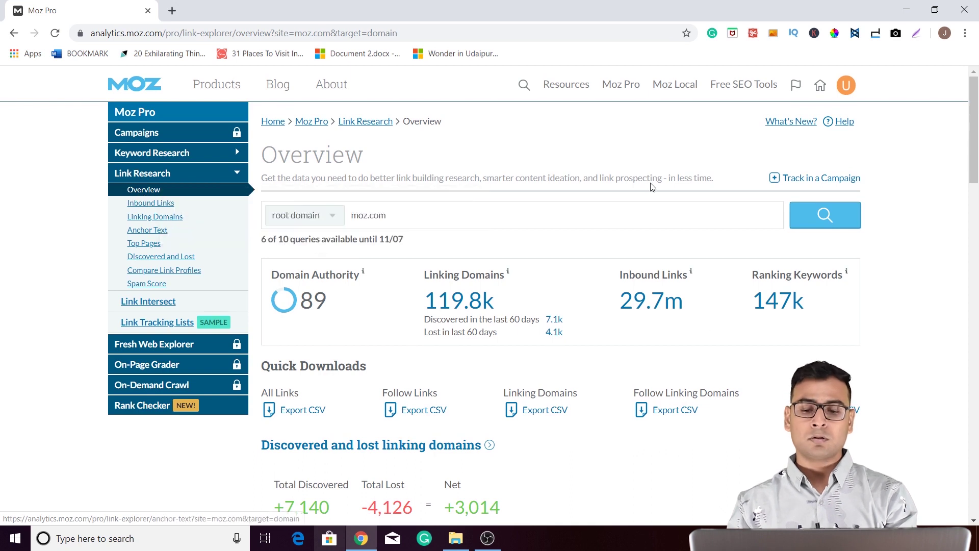
{"action": "scroll", "coordinate": [611, 273], "scroll_direction": "down", "scroll_amount": 5}
{"action": "scroll", "coordinate": [610, 273], "scroll_direction": "down", "scroll_amount": 4}
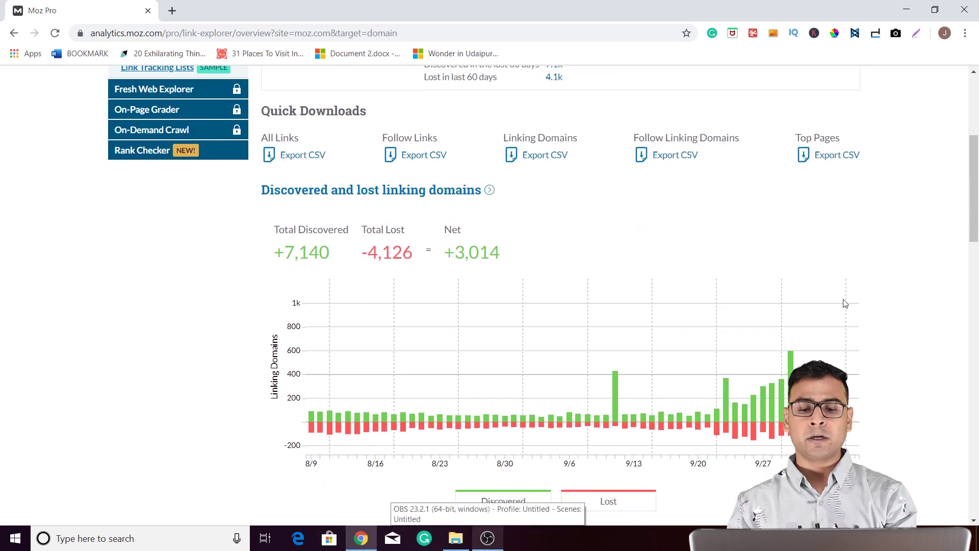
{"action": "scroll", "coordinate": [755, 247], "scroll_direction": "up", "scroll_amount": 9}
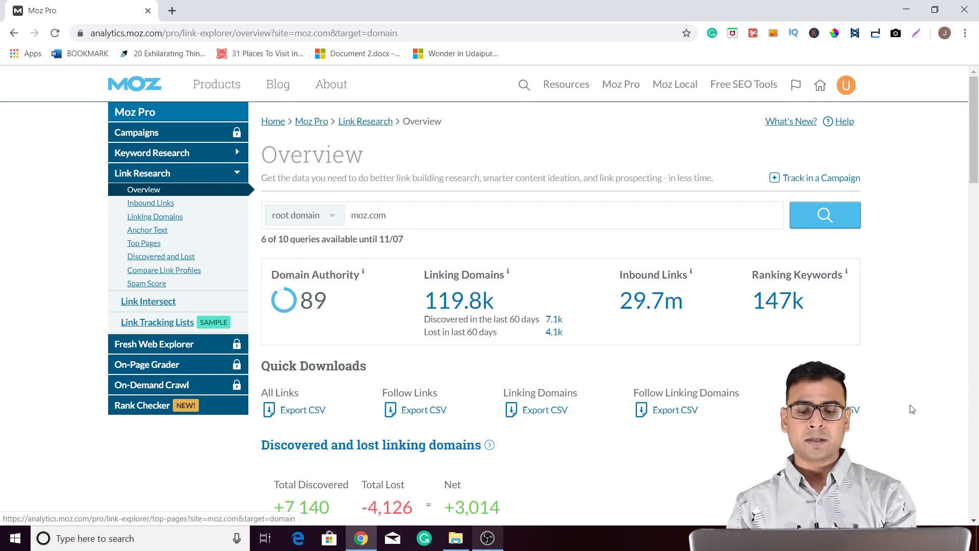
{"action": "scroll", "coordinate": [870, 372], "scroll_direction": "down", "scroll_amount": 10}
{"action": "scroll", "coordinate": [848, 400], "scroll_direction": "down", "scroll_amount": 8}
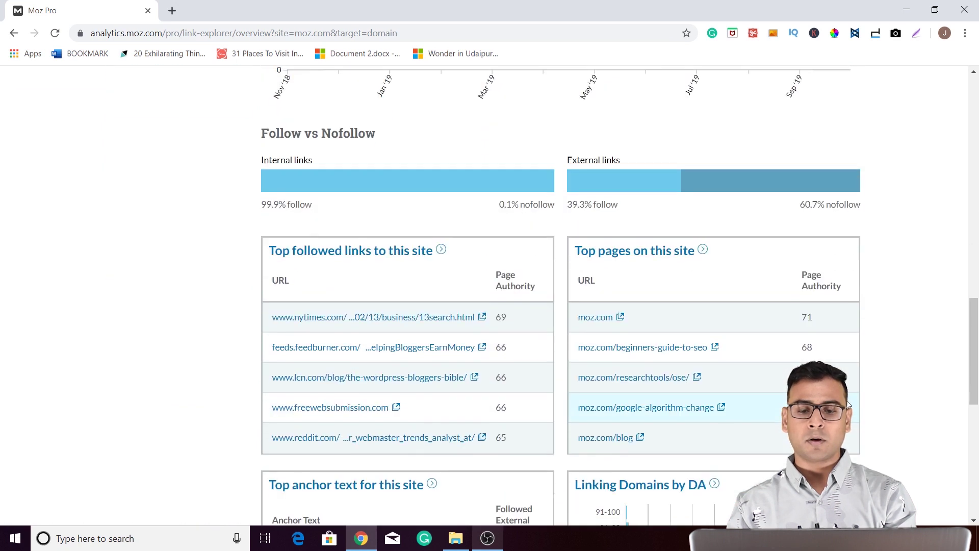
{"action": "scroll", "coordinate": [286, 235], "scroll_direction": "up", "scroll_amount": 18}
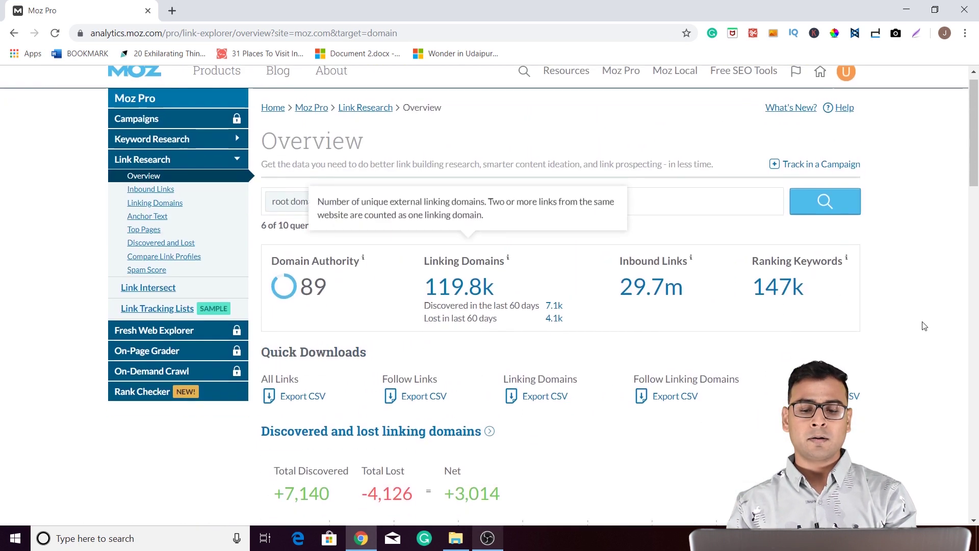
{"action": "scroll", "coordinate": [546, 197], "scroll_direction": "down", "scroll_amount": 19}
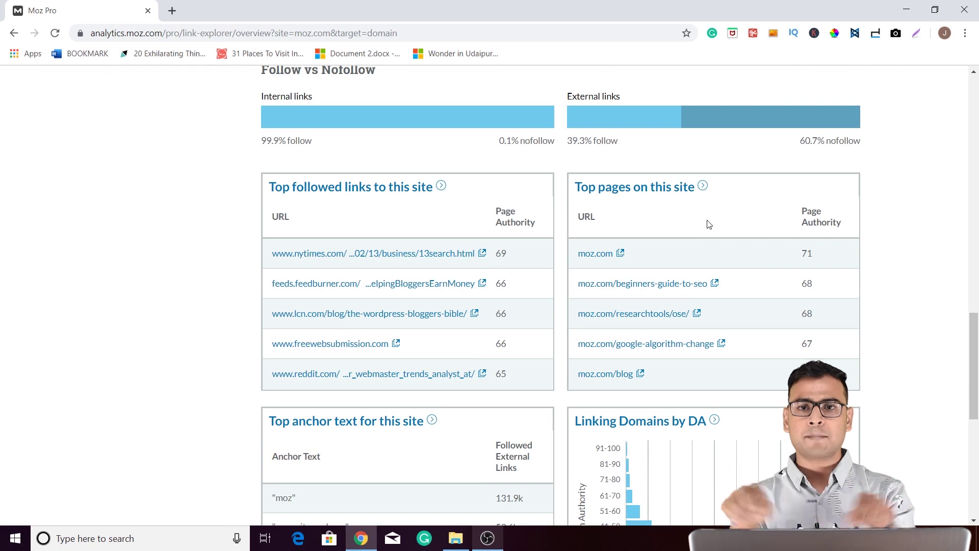
{"action": "scroll", "coordinate": [231, 301], "scroll_direction": "up", "scroll_amount": 15}
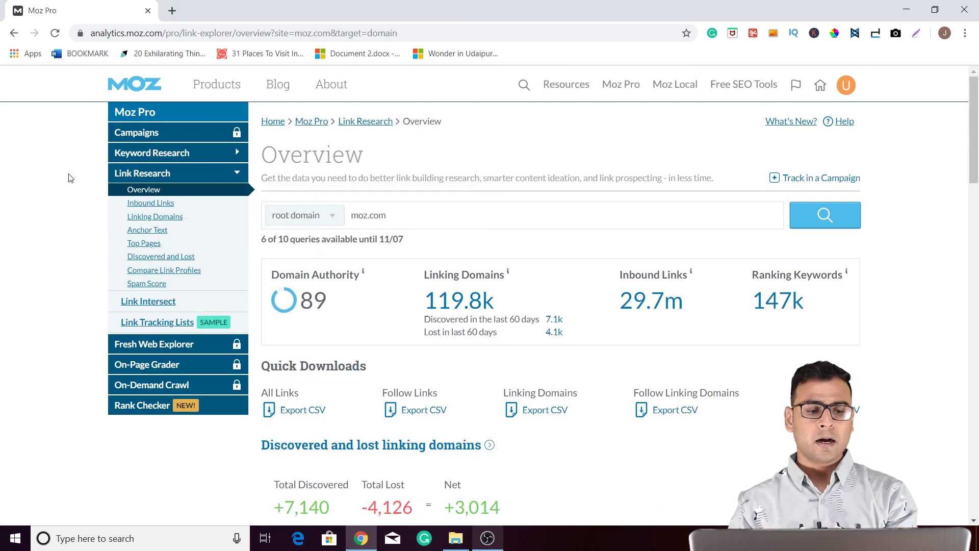
Step: Open Top Pages for moz.com, leaving the Status Code filter at all codes
{"action": "left_click", "coordinate": [143, 243]}
{"action": "scroll", "coordinate": [653, 287], "scroll_direction": "down", "scroll_amount": 5}
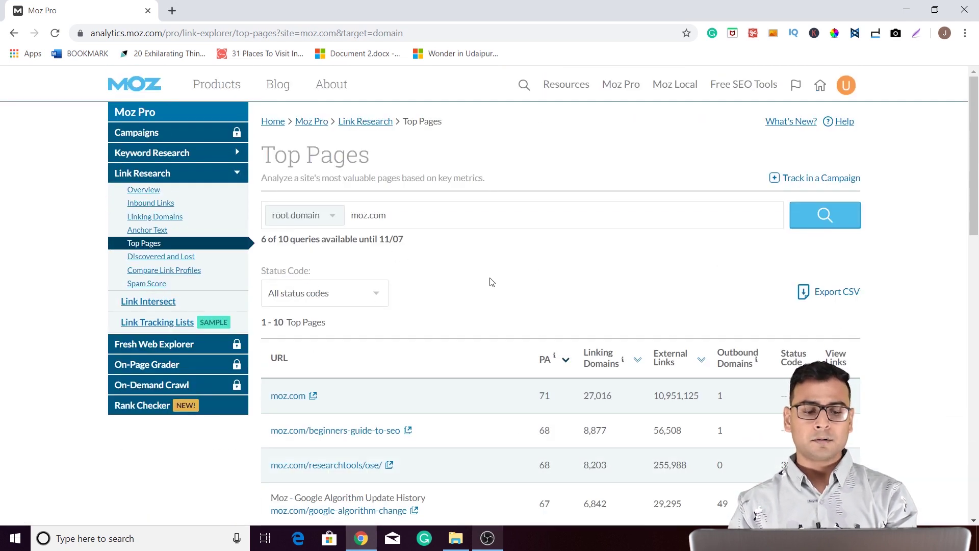
{"action": "scroll", "coordinate": [301, 169], "scroll_direction": "down", "scroll_amount": 3}
{"action": "scroll", "coordinate": [459, 178], "scroll_direction": "down", "scroll_amount": 1}
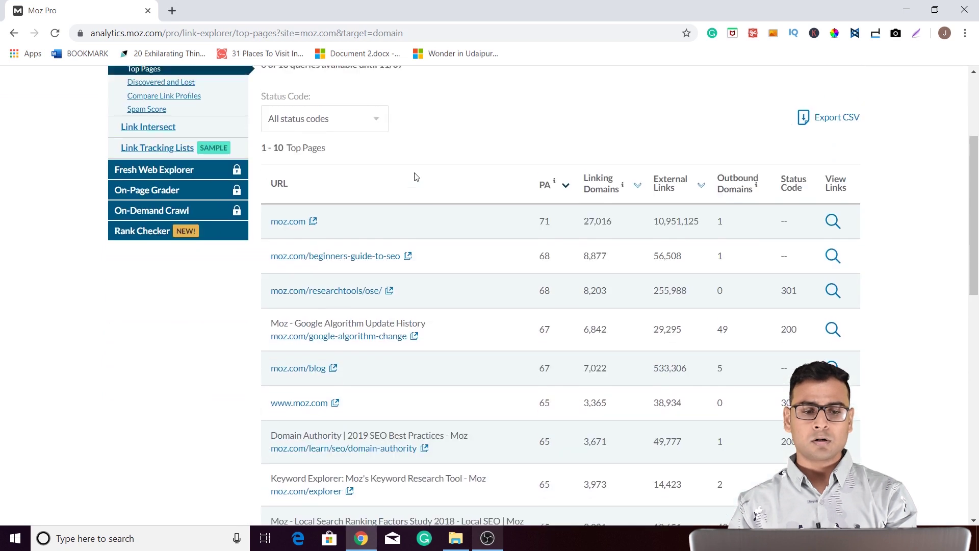
{"action": "scroll", "coordinate": [357, 214], "scroll_direction": "up", "scroll_amount": 2}
{"action": "left_click", "coordinate": [325, 232]}
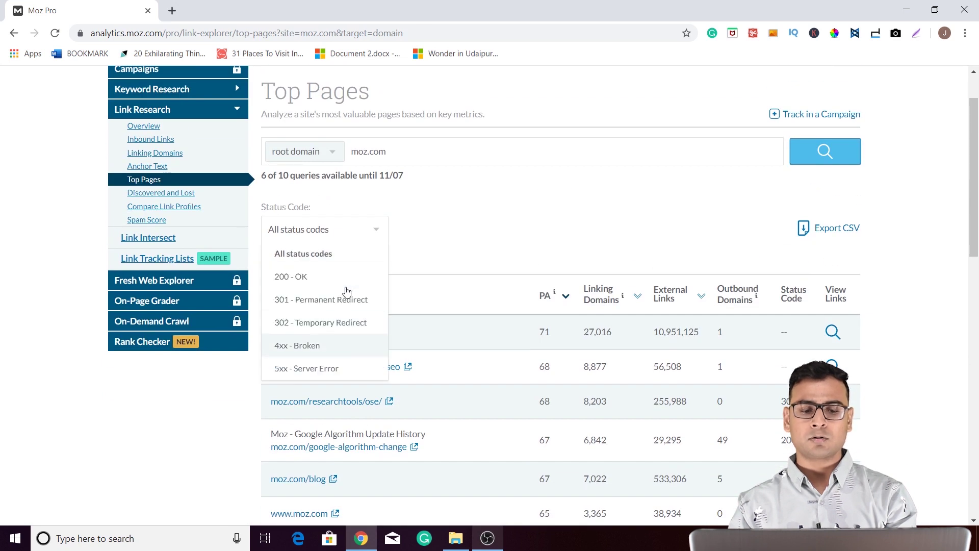
{"action": "left_click", "coordinate": [457, 217]}
Step: Highlight moz.com's 27,016 linking domains and its external links count in the table
{"action": "scroll", "coordinate": [442, 219], "scroll_direction": "down", "scroll_amount": 3}
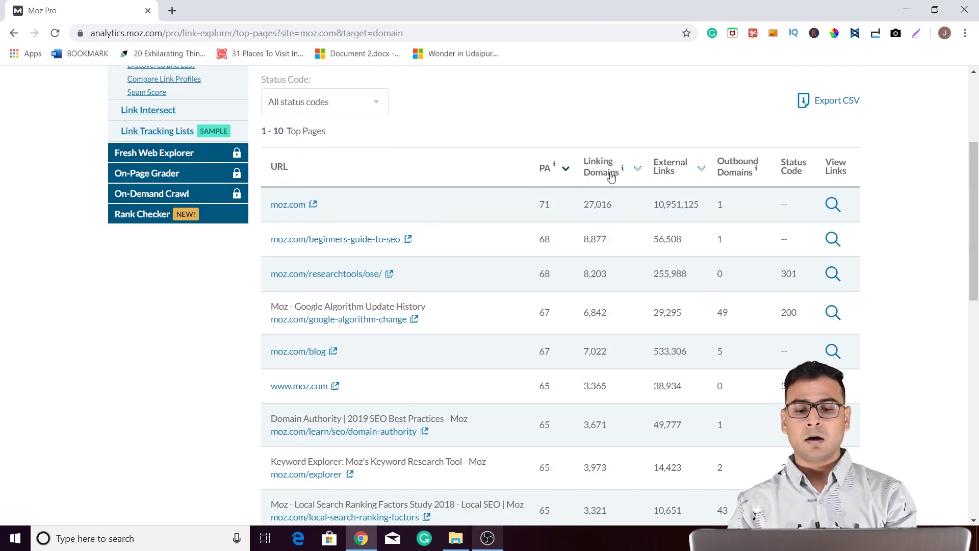
{"action": "left_click_drag", "start_coordinate": [606, 208], "coordinate": [585, 206]}
{"action": "left_click", "coordinate": [612, 206]}
{"action": "left_click_drag", "start_coordinate": [679, 209], "coordinate": [661, 206]}
{"action": "left_click", "coordinate": [675, 222]}
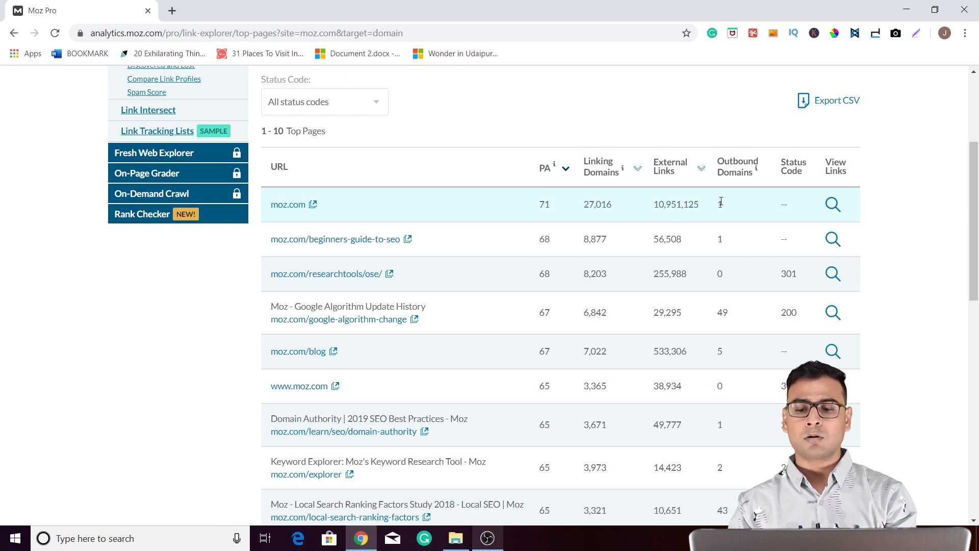
Step: Open Inbound Links for the moz.com home page and scroll through the table
{"action": "left_click", "coordinate": [833, 204]}
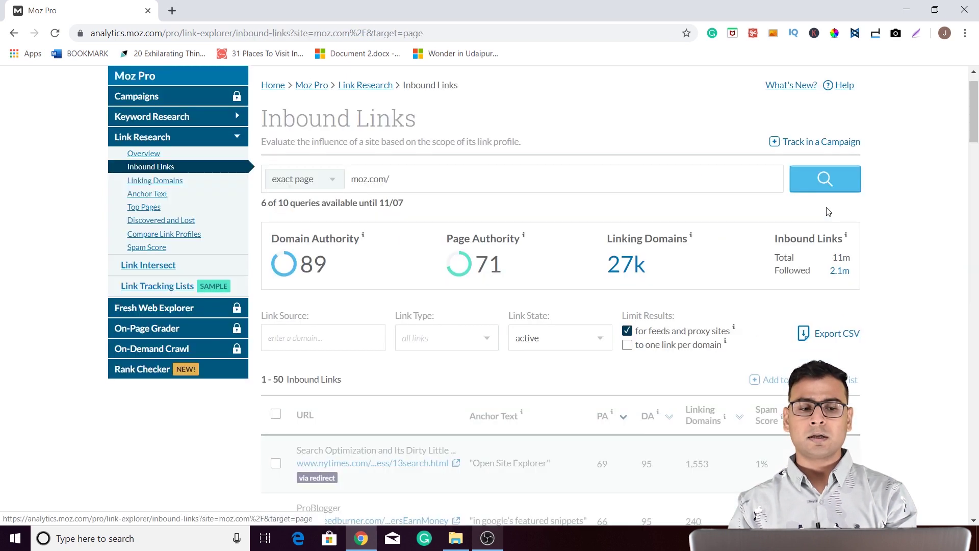
{"action": "scroll", "coordinate": [673, 216], "scroll_direction": "down", "scroll_amount": 4}
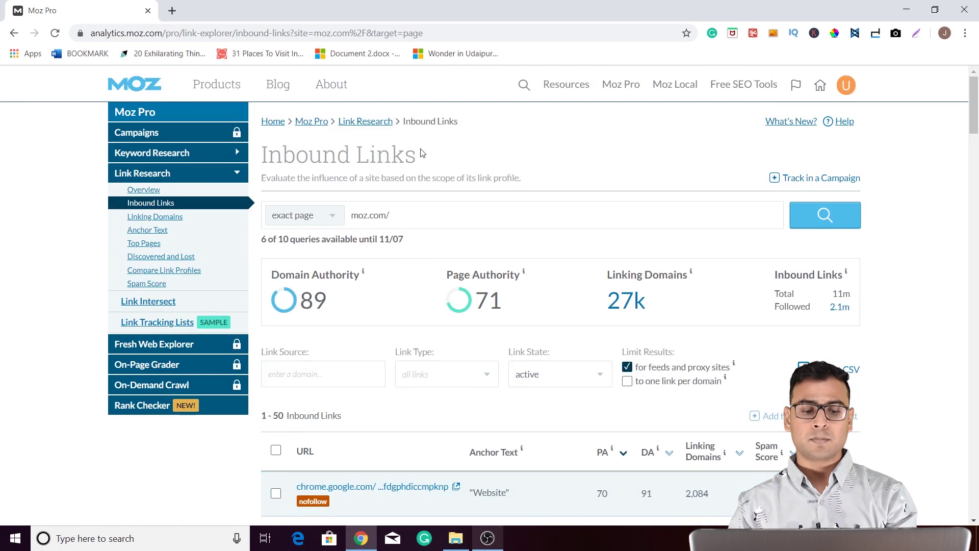
{"action": "scroll", "coordinate": [509, 214], "scroll_direction": "down", "scroll_amount": 4}
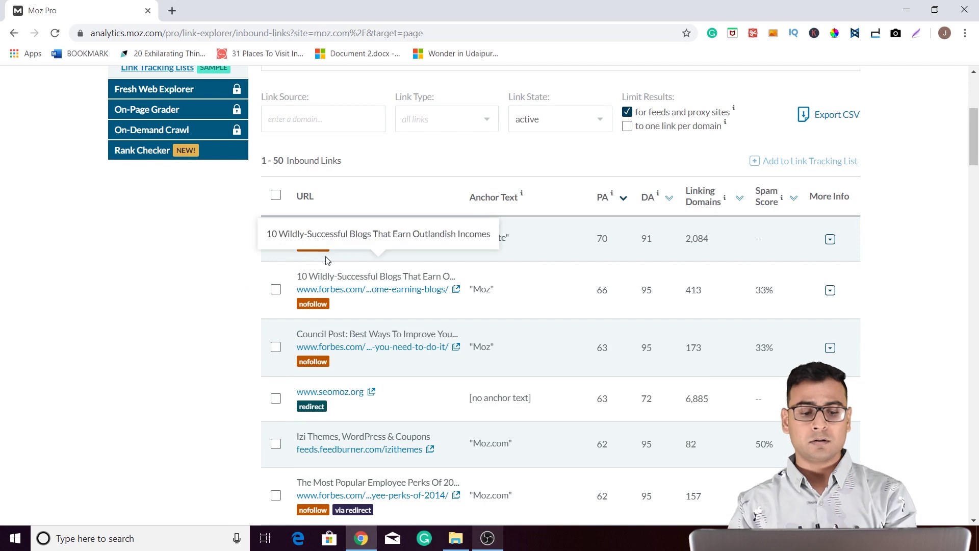
{"action": "scroll", "coordinate": [581, 309], "scroll_direction": "down", "scroll_amount": 1}
{"action": "scroll", "coordinate": [581, 309], "scroll_direction": "down", "scroll_amount": 3}
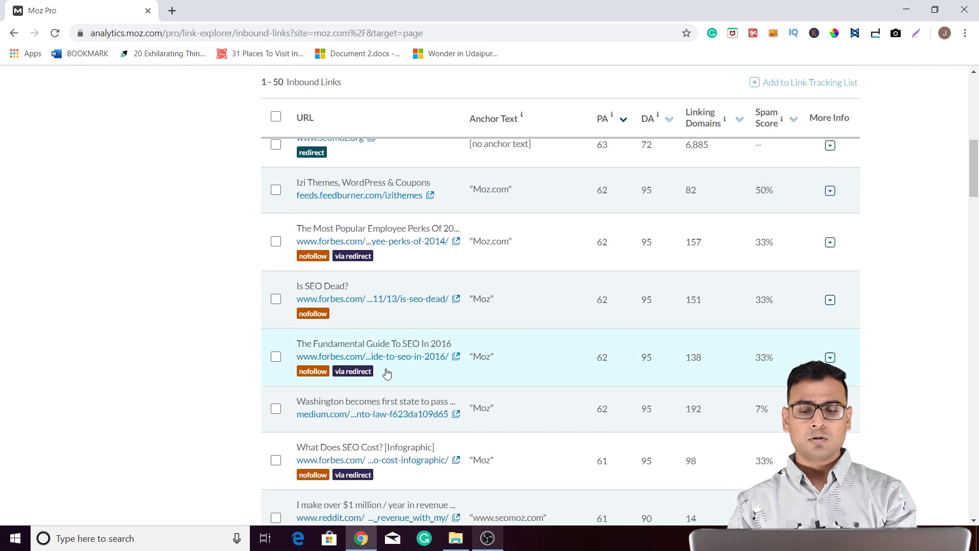
{"action": "scroll", "coordinate": [515, 415], "scroll_direction": "up", "scroll_amount": 9}
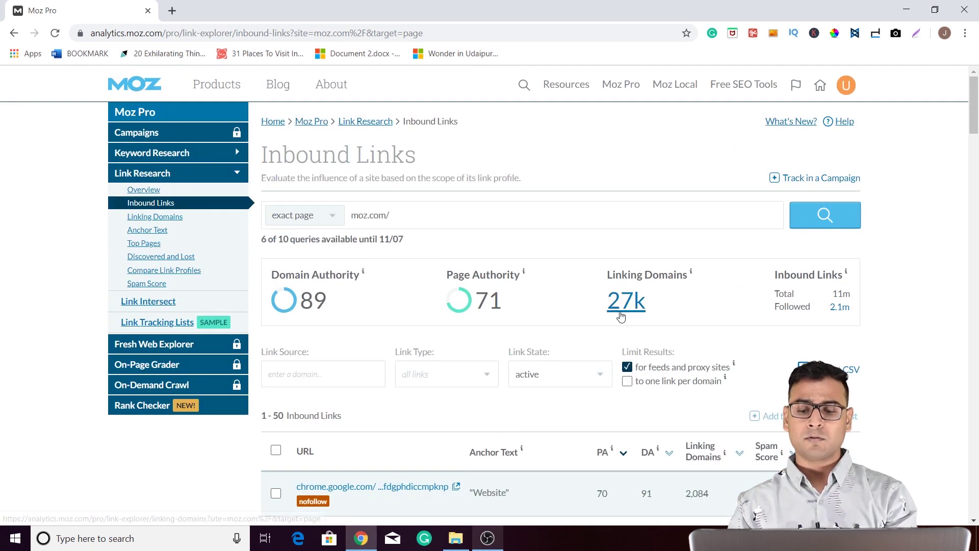
{"action": "scroll", "coordinate": [775, 344], "scroll_direction": "down", "scroll_amount": 5}
{"action": "scroll", "coordinate": [776, 343], "scroll_direction": "up", "scroll_amount": 5}
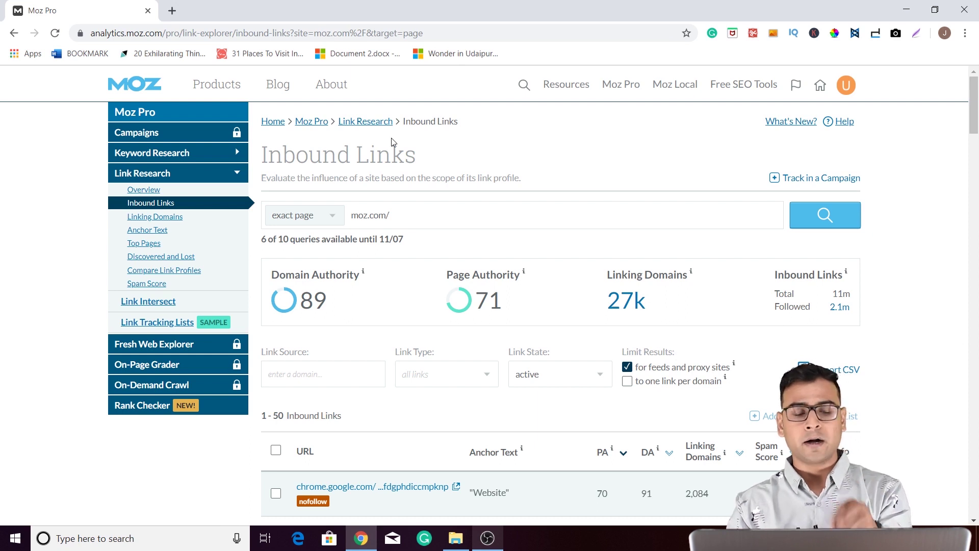
Step: Return to the top and highlight the Inbound Links page title
{"action": "scroll", "coordinate": [372, 183], "scroll_direction": "down", "scroll_amount": 10}
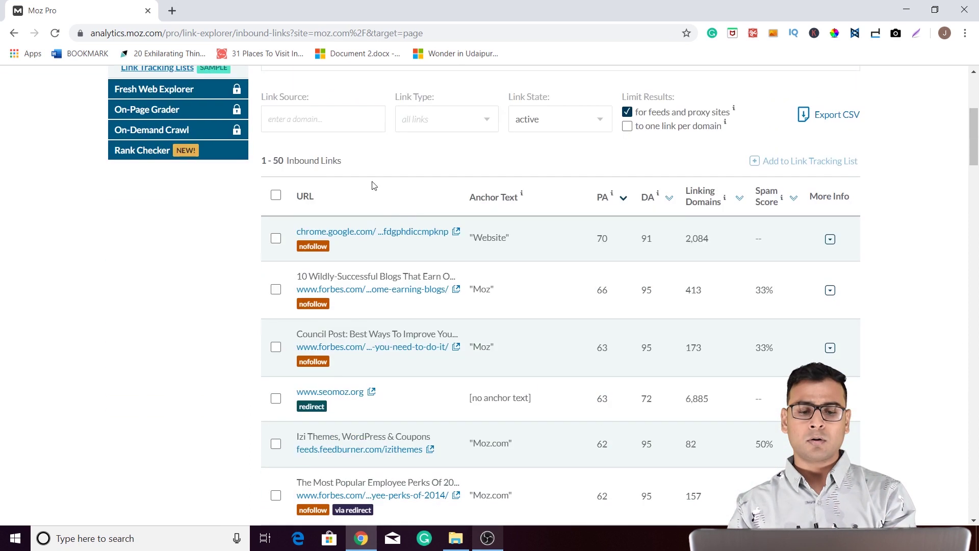
{"action": "scroll", "coordinate": [378, 273], "scroll_direction": "up", "scroll_amount": 10}
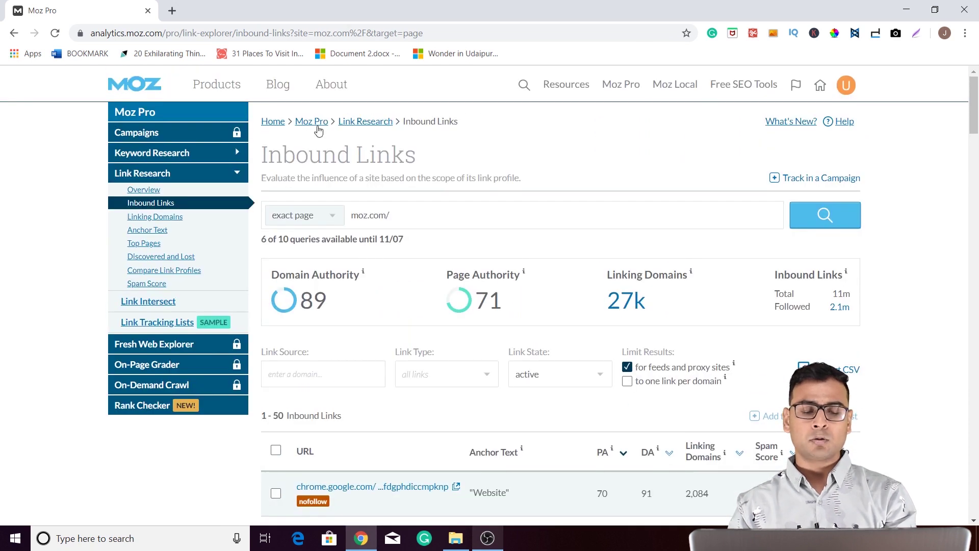
{"action": "left_click_drag", "start_coordinate": [295, 155], "coordinate": [376, 155]}
{"action": "left_click", "coordinate": [443, 154]}
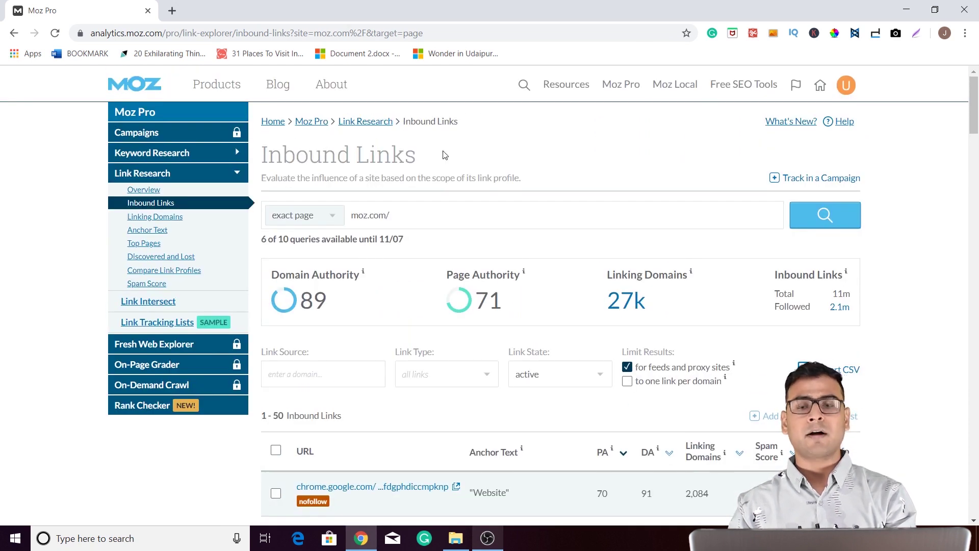